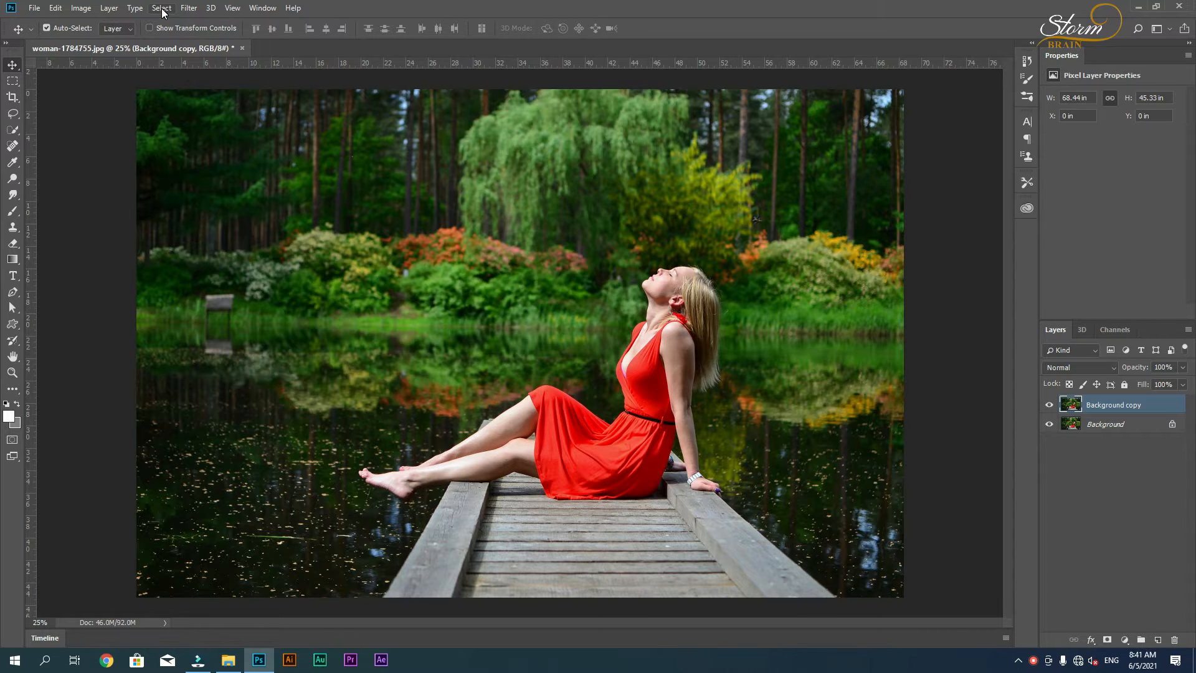
{"action": "left_click", "coordinate": [189, 8]}
{"action": "mouse_move", "coordinate": [162, 8]}
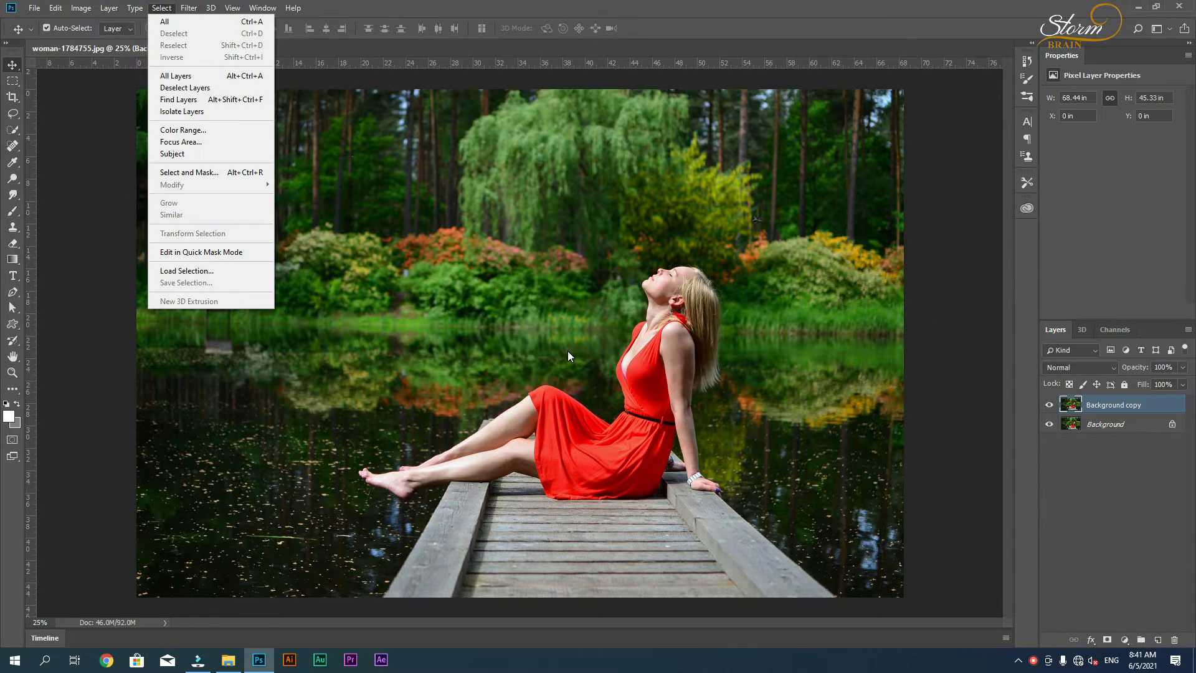
{"action": "left_click", "coordinate": [567, 351]}
Add a Gradient Fill layer with a reversed white-to-transparent gradient, 45° angle and 221% scale
{"action": "left_click", "coordinate": [1124, 639]}
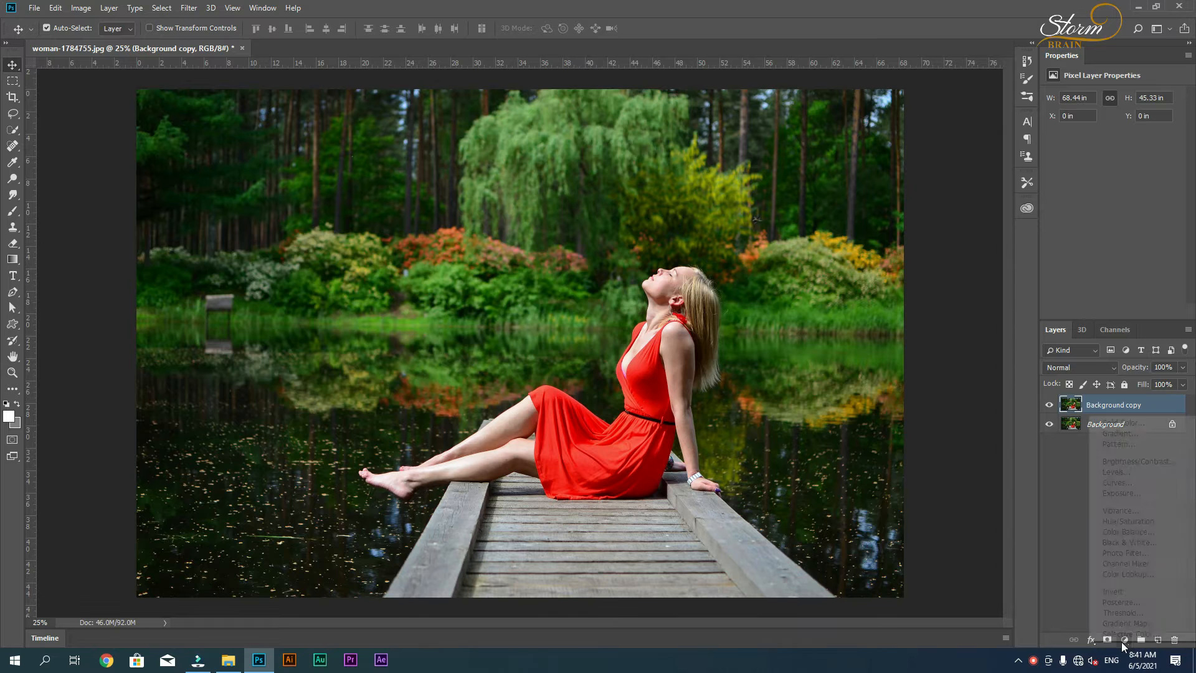
{"action": "left_click", "coordinate": [1121, 434]}
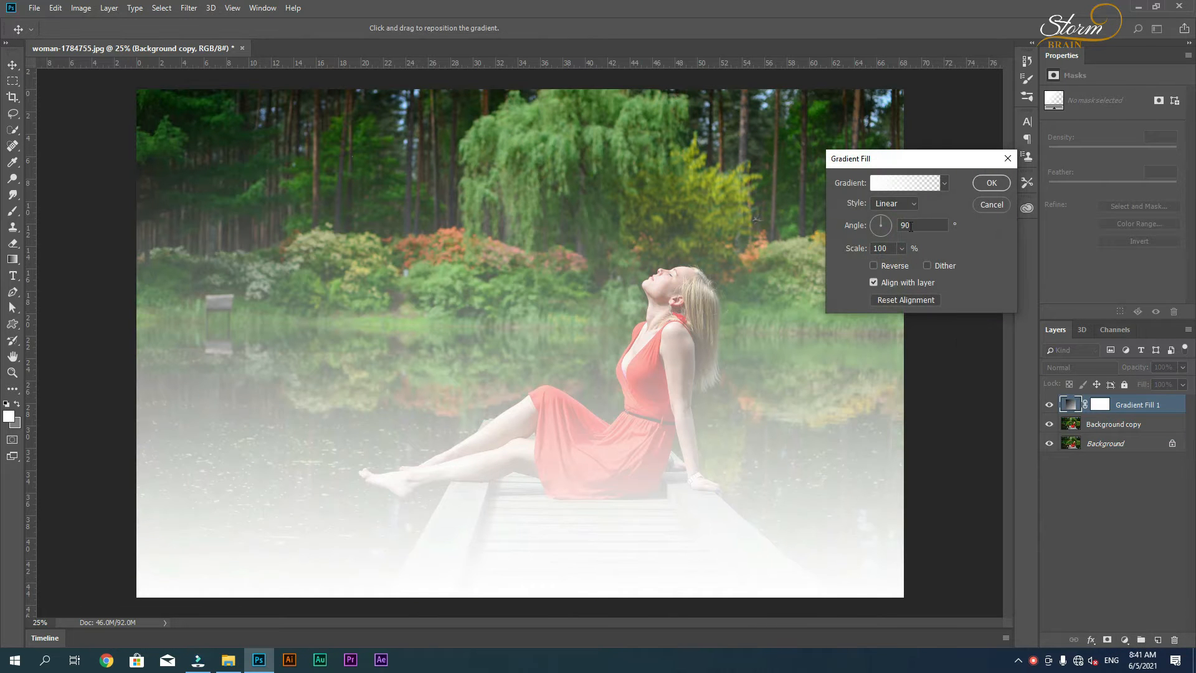
{"action": "left_click", "coordinate": [874, 265]}
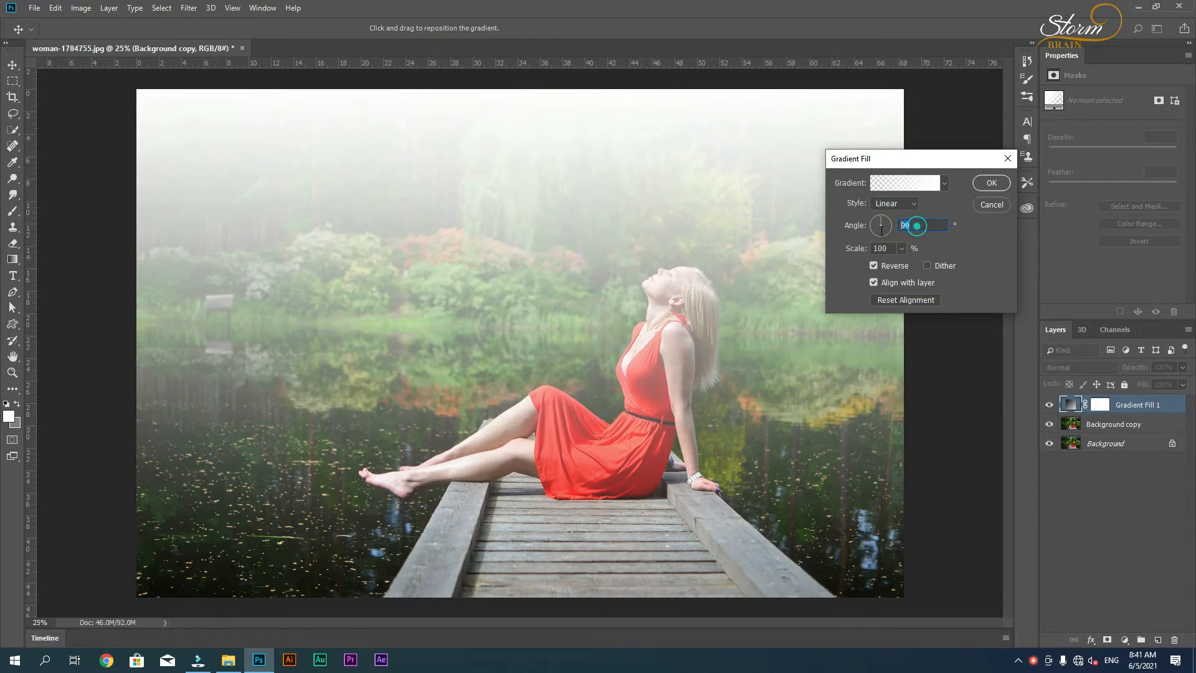
{"action": "type", "text": "45"}
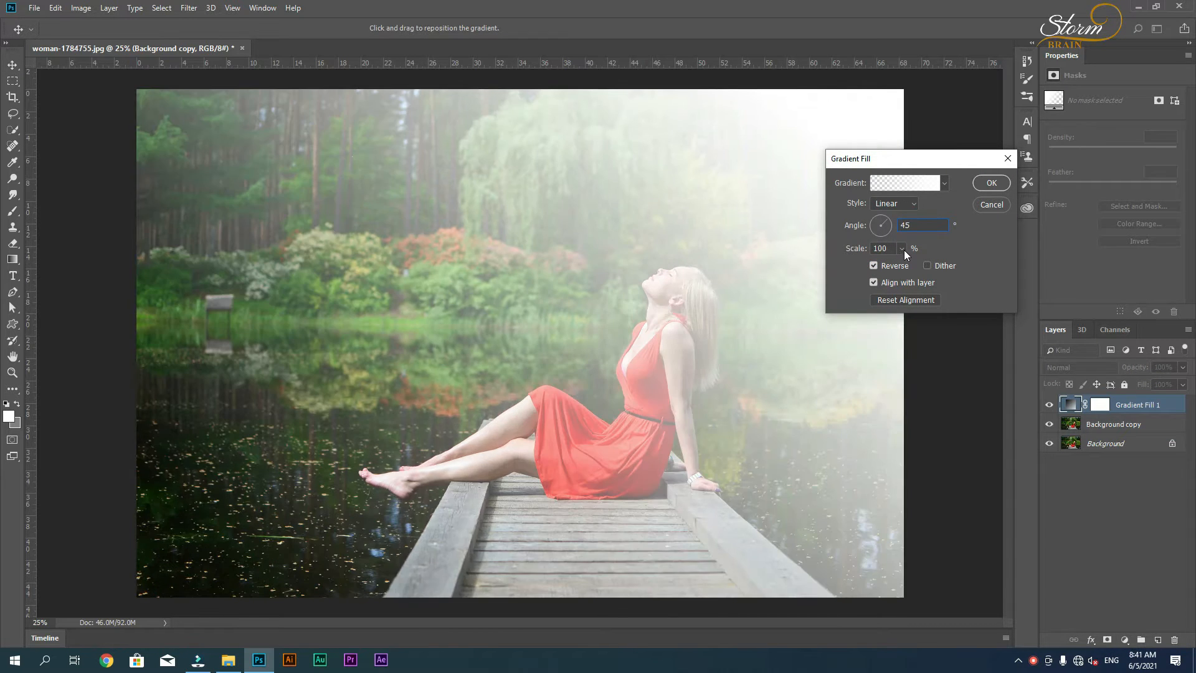
{"action": "key", "text": "Tab"}
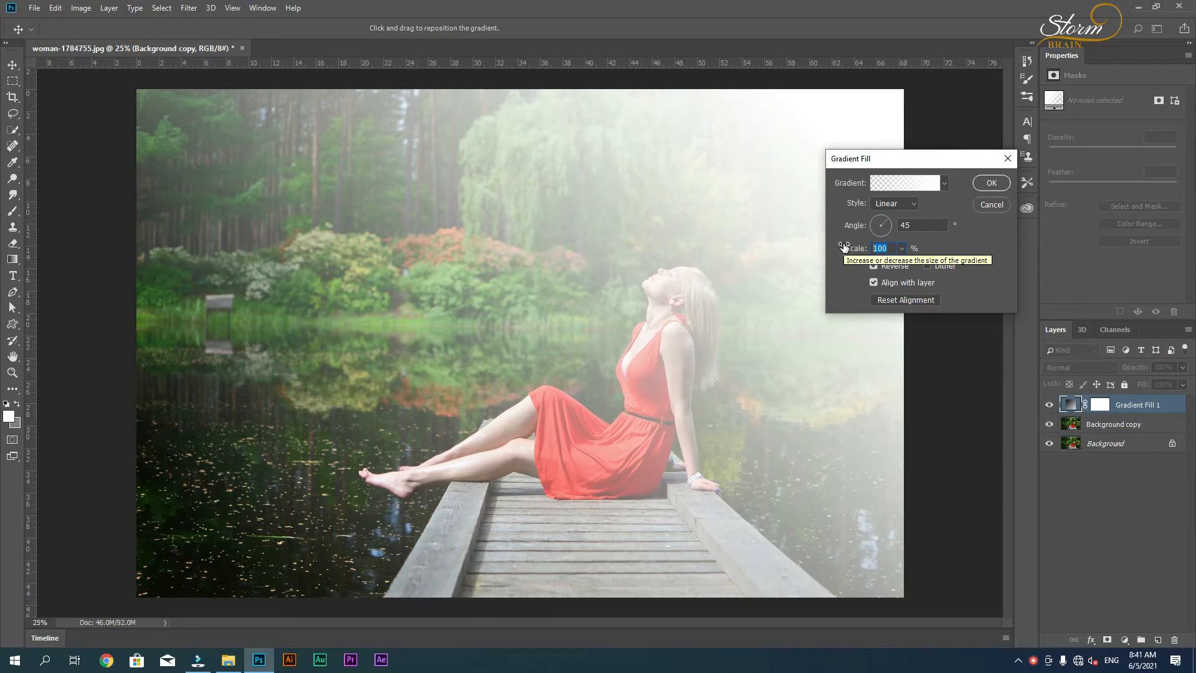
{"action": "type", "text": "221"}
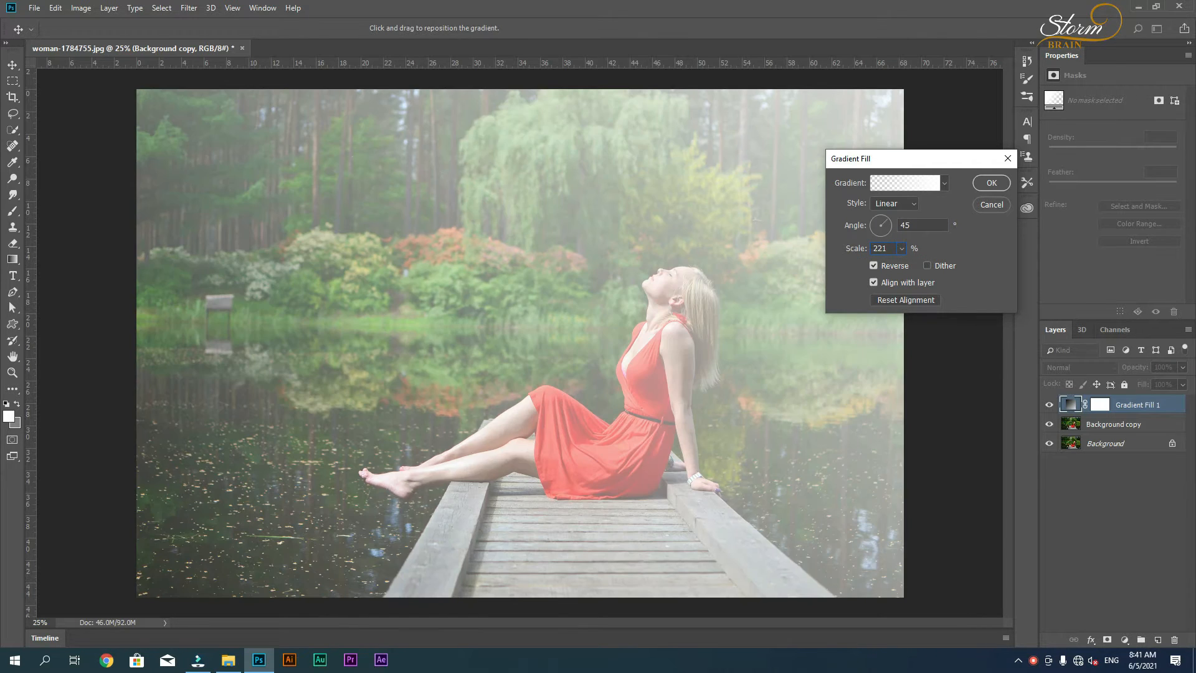
Make the gradient fill radial, centre it nearer the woman, and apply the dark-to-transparent gradient preset
{"action": "left_click", "coordinate": [906, 203]}
{"action": "left_click", "coordinate": [895, 227]}
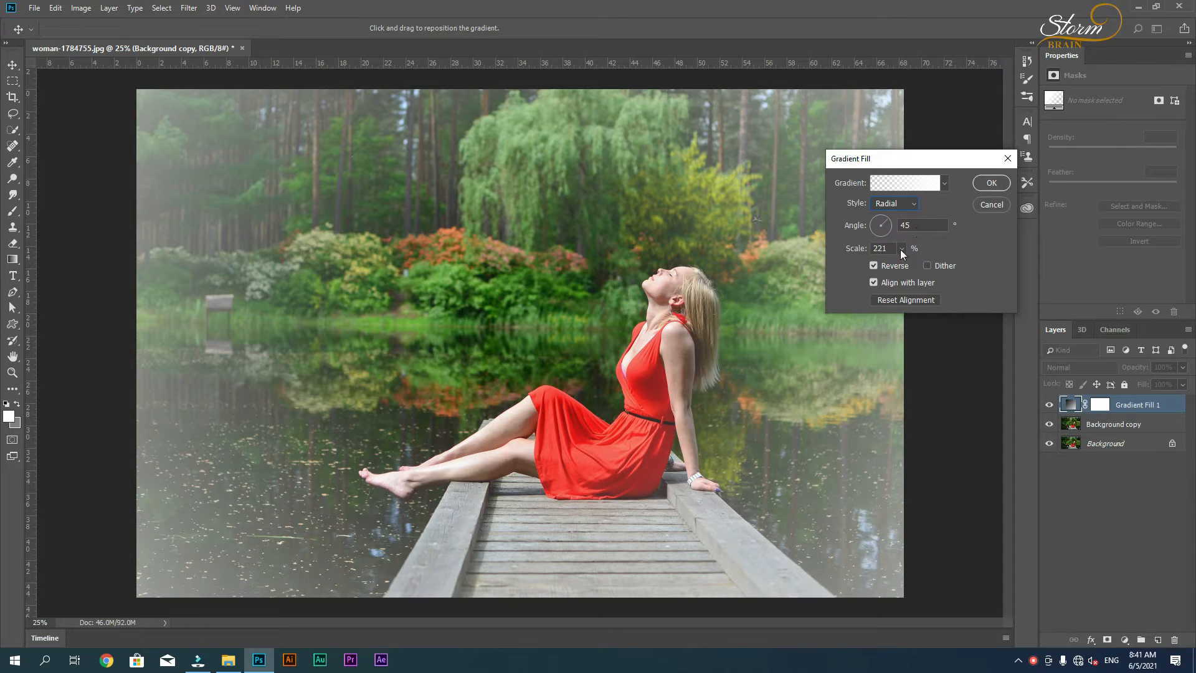
{"action": "left_click_drag", "start_coordinate": [489, 311], "coordinate": [602, 320]}
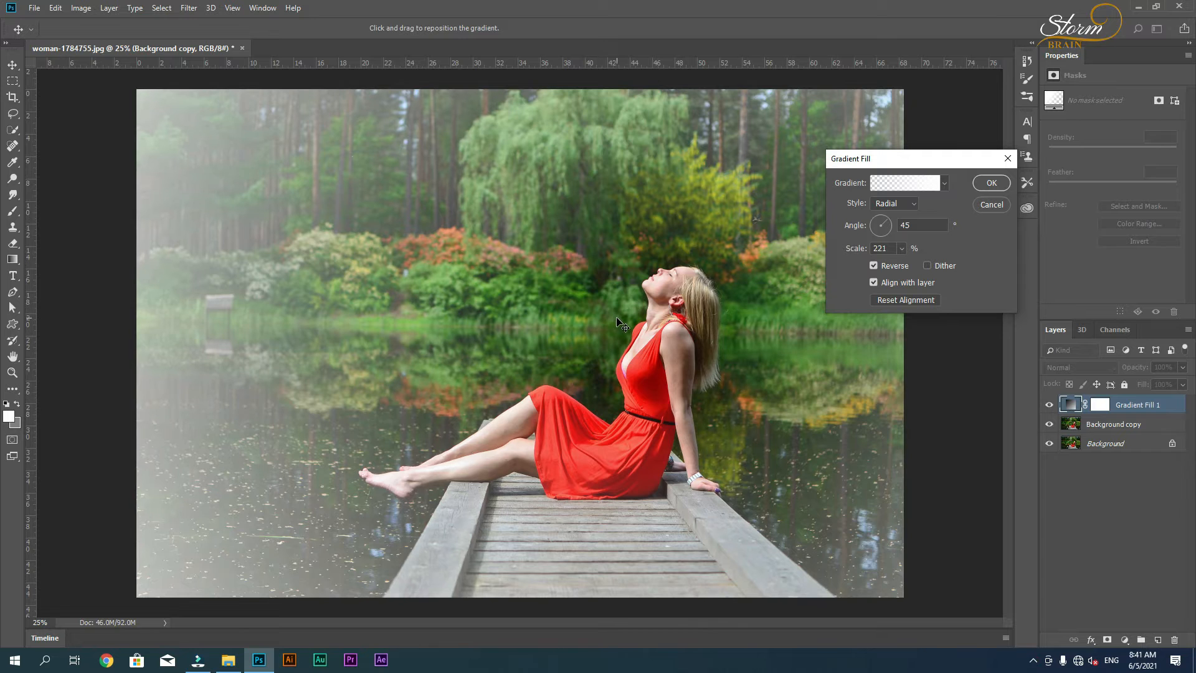
{"action": "left_click", "coordinate": [944, 182]}
{"action": "left_click", "coordinate": [944, 259]}
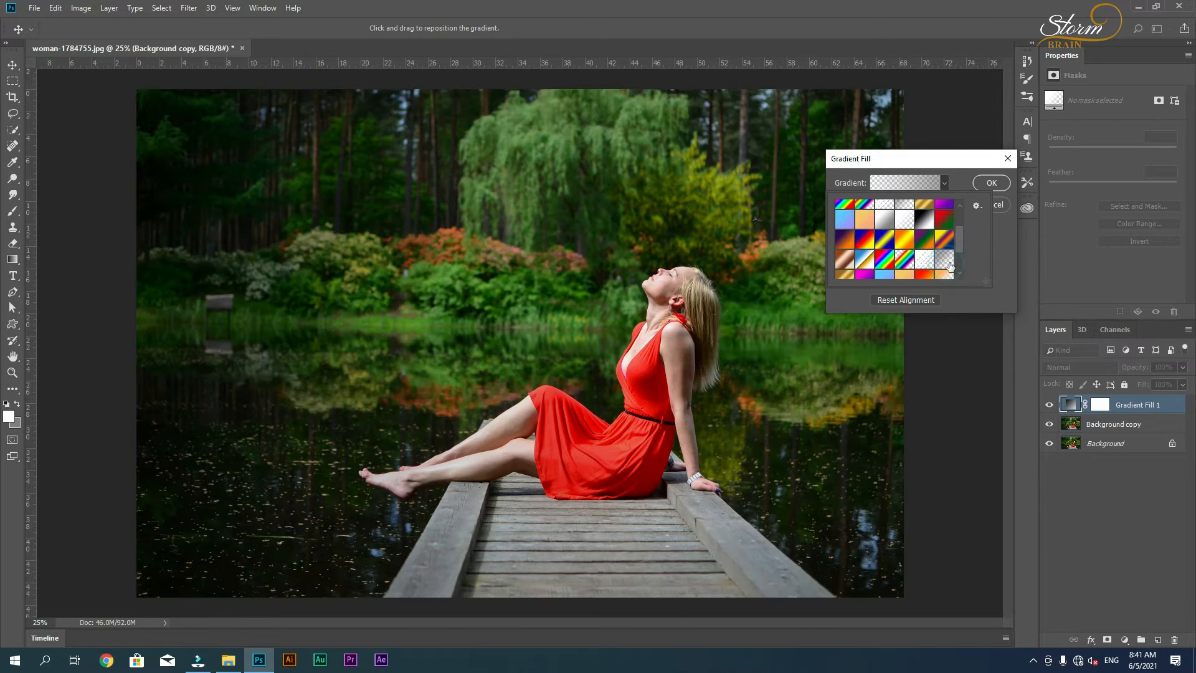
{"action": "left_click", "coordinate": [1004, 185]}
{"action": "left_click", "coordinate": [1050, 409]}
{"action": "left_click", "coordinate": [1050, 406]}
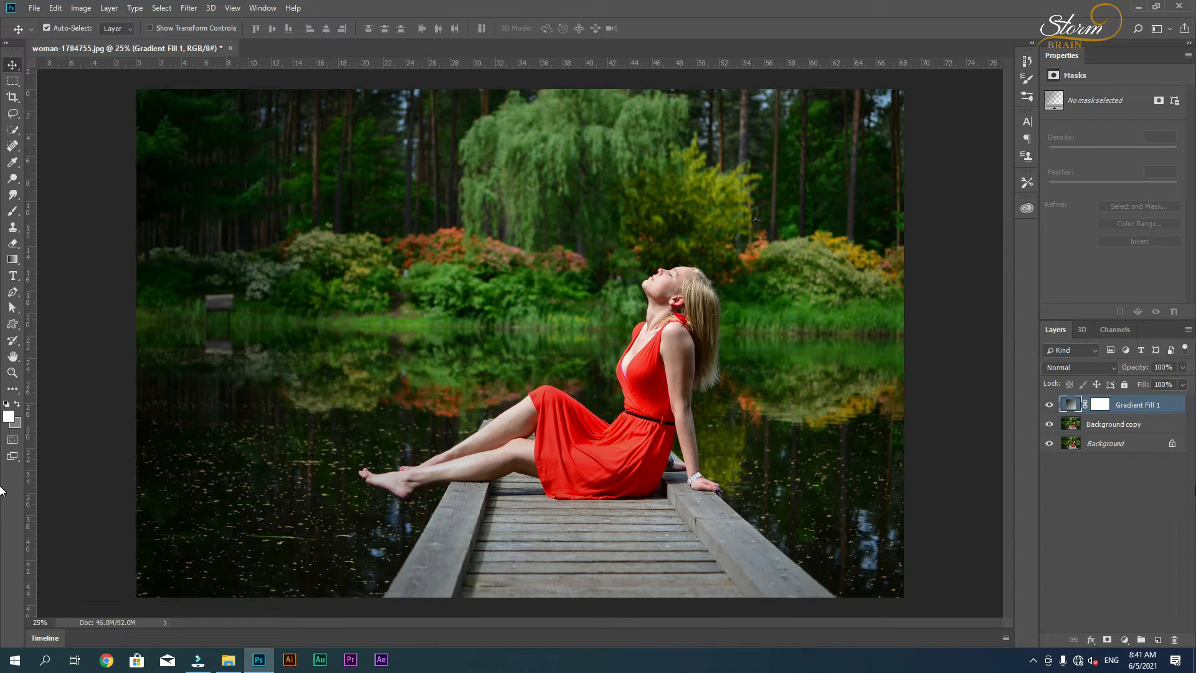
Add a Channel Mixer adjustment layer and set Green to +100% for the Blue output channel
{"action": "left_click", "coordinate": [1126, 641]}
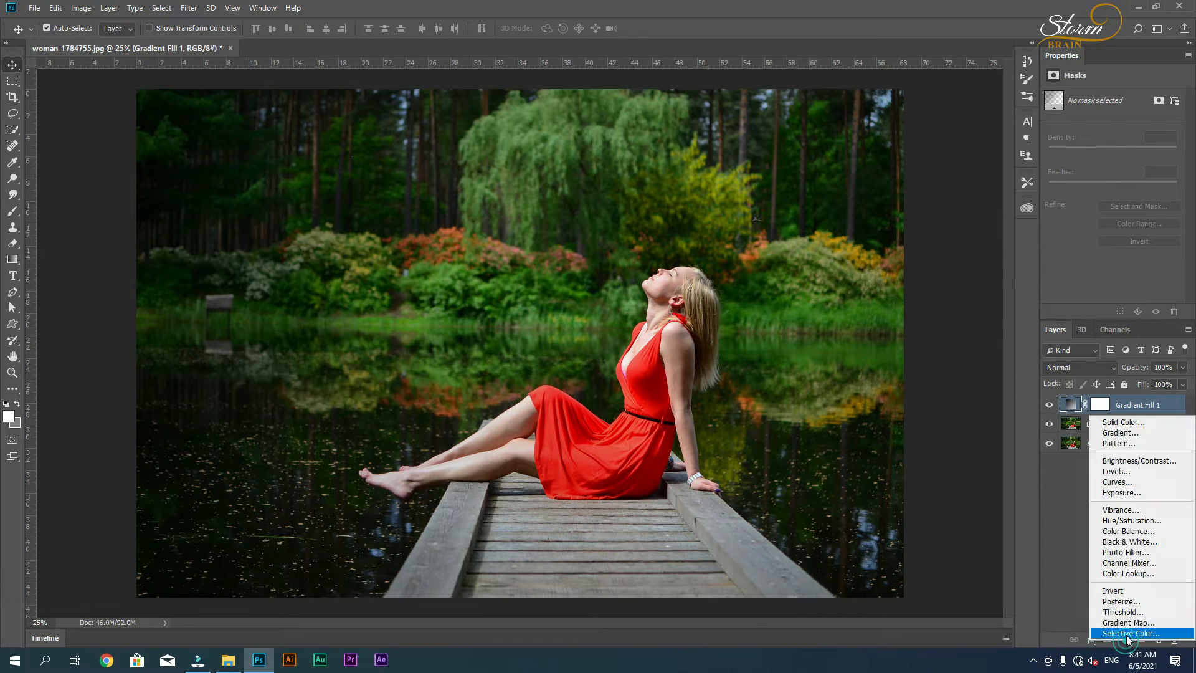
{"action": "left_click", "coordinate": [1129, 563]}
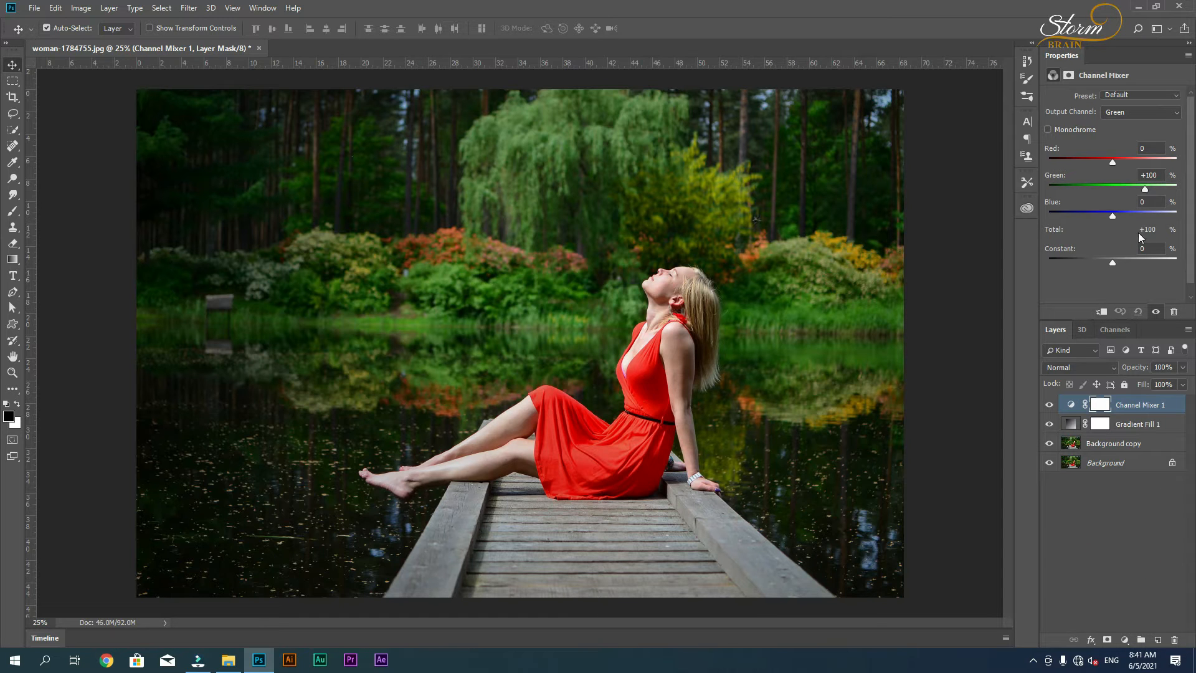
{"action": "left_click", "coordinate": [1124, 110]}
{"action": "left_click", "coordinate": [1126, 147]}
{"action": "left_click_drag", "start_coordinate": [1112, 188], "coordinate": [1155, 193]}
{"action": "left_click", "coordinate": [1151, 175]}
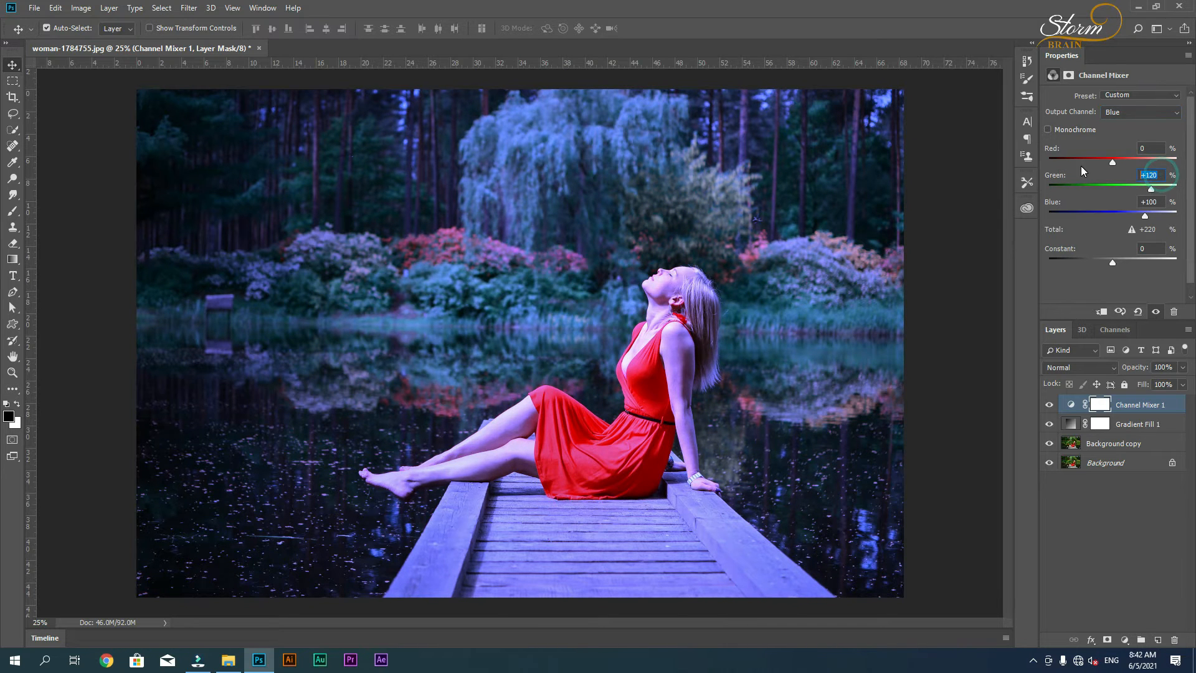
{"action": "type", "text": "100"}
{"action": "left_click", "coordinate": [1124, 113]}
{"action": "left_click", "coordinate": [1121, 123]}
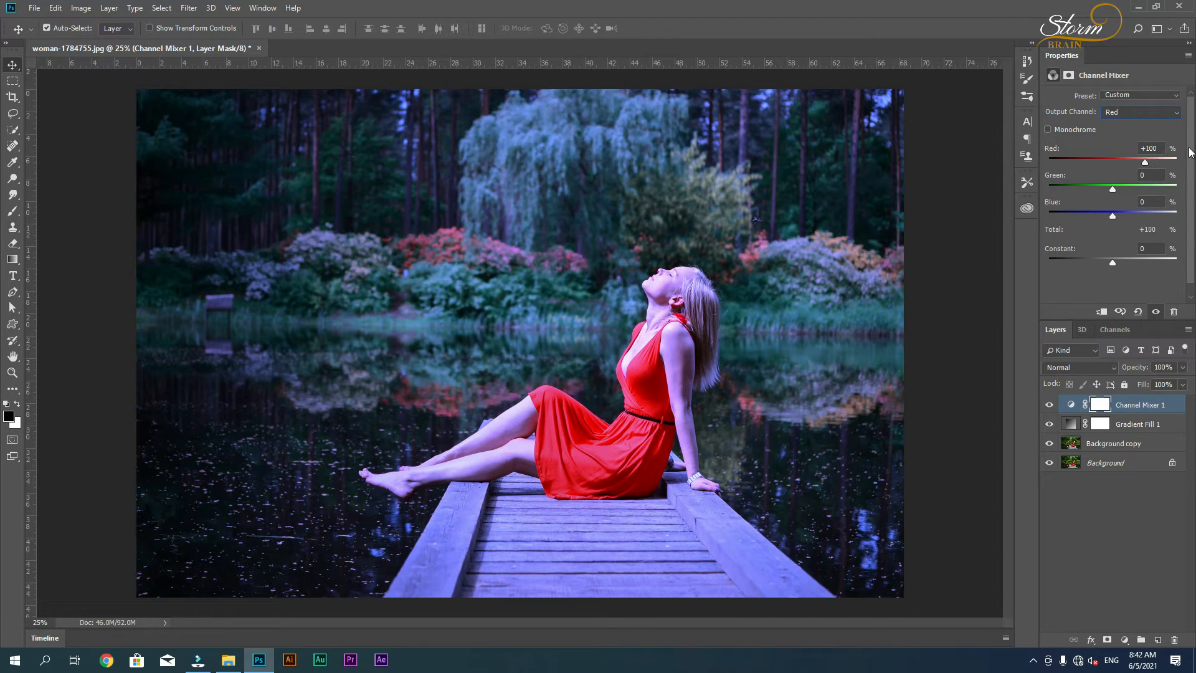
{"action": "left_click", "coordinate": [1163, 112]}
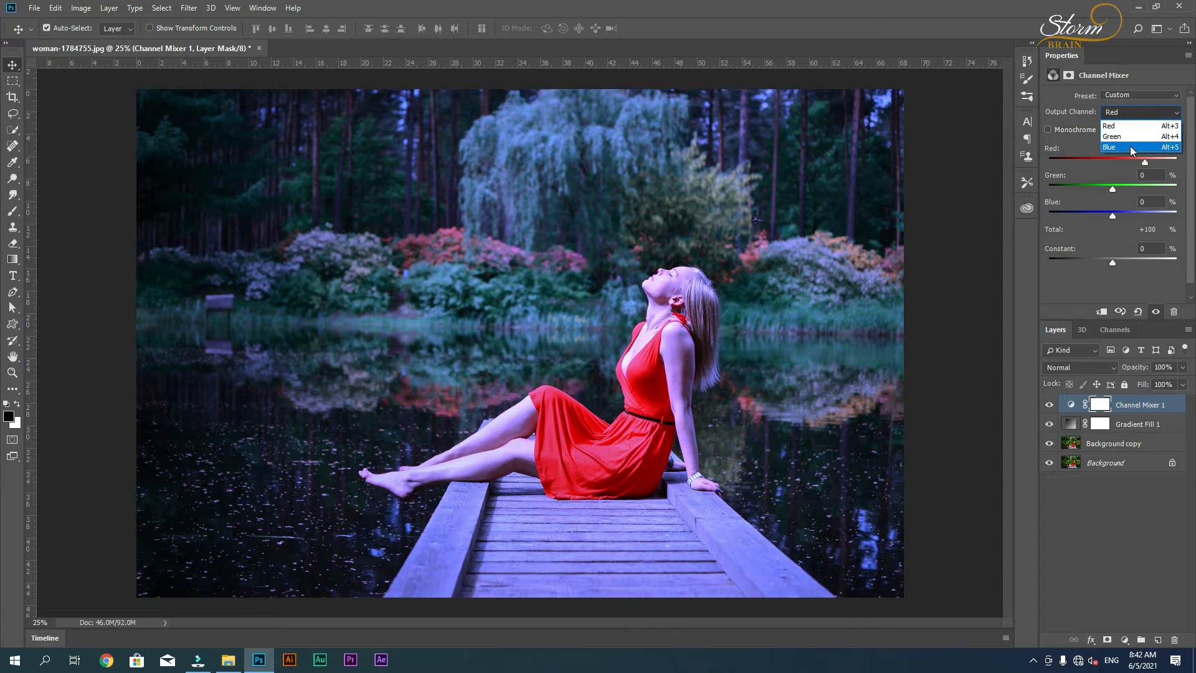
{"action": "left_click", "coordinate": [1121, 136]}
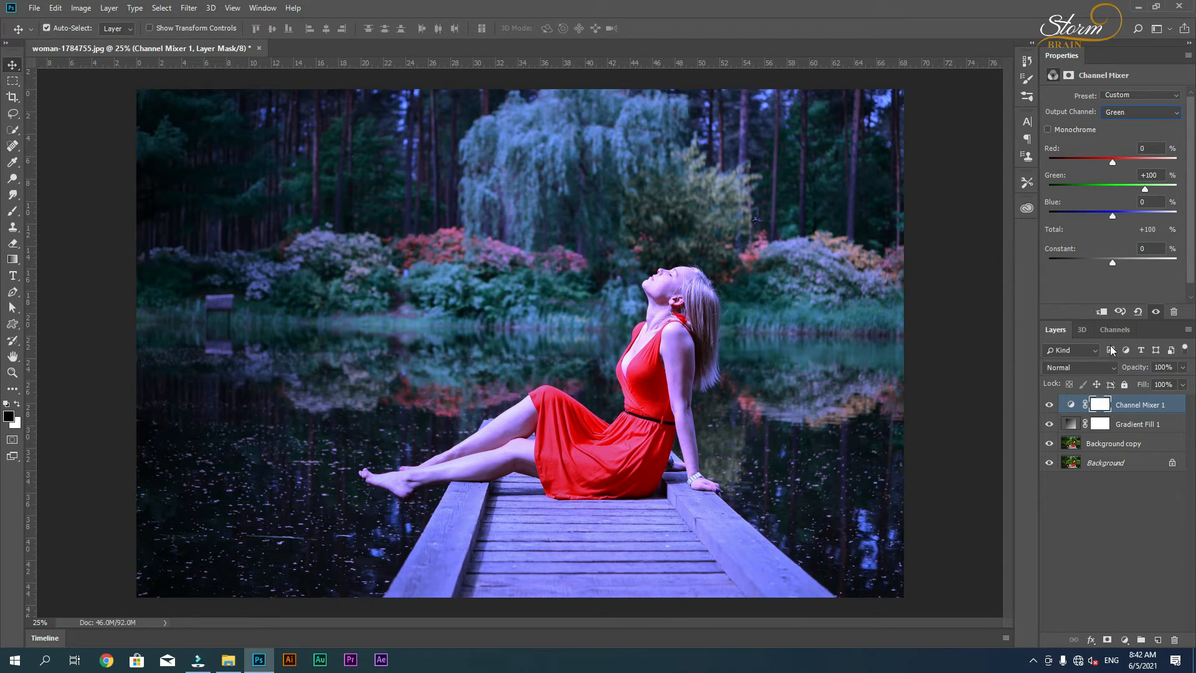
{"action": "left_click", "coordinate": [1120, 564]}
Add a Hue/Saturation adjustment layer and set the Reds to hue +15 and saturation +25
{"action": "left_click", "coordinate": [1125, 638]}
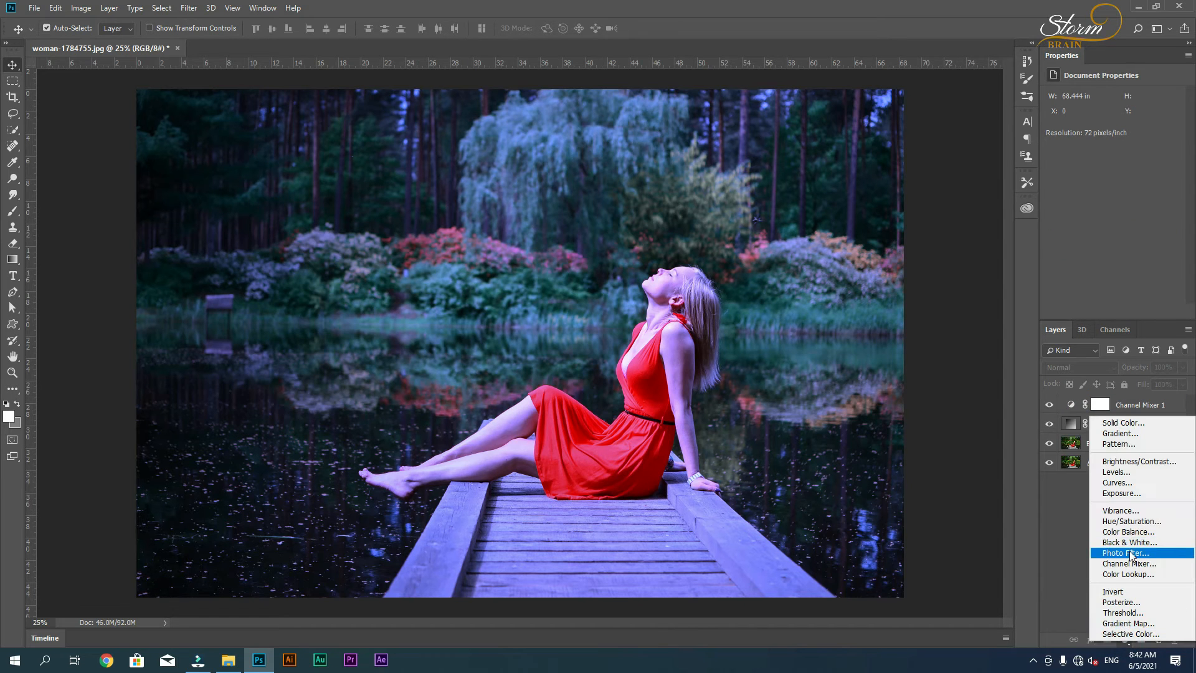
{"action": "left_click", "coordinate": [1129, 521]}
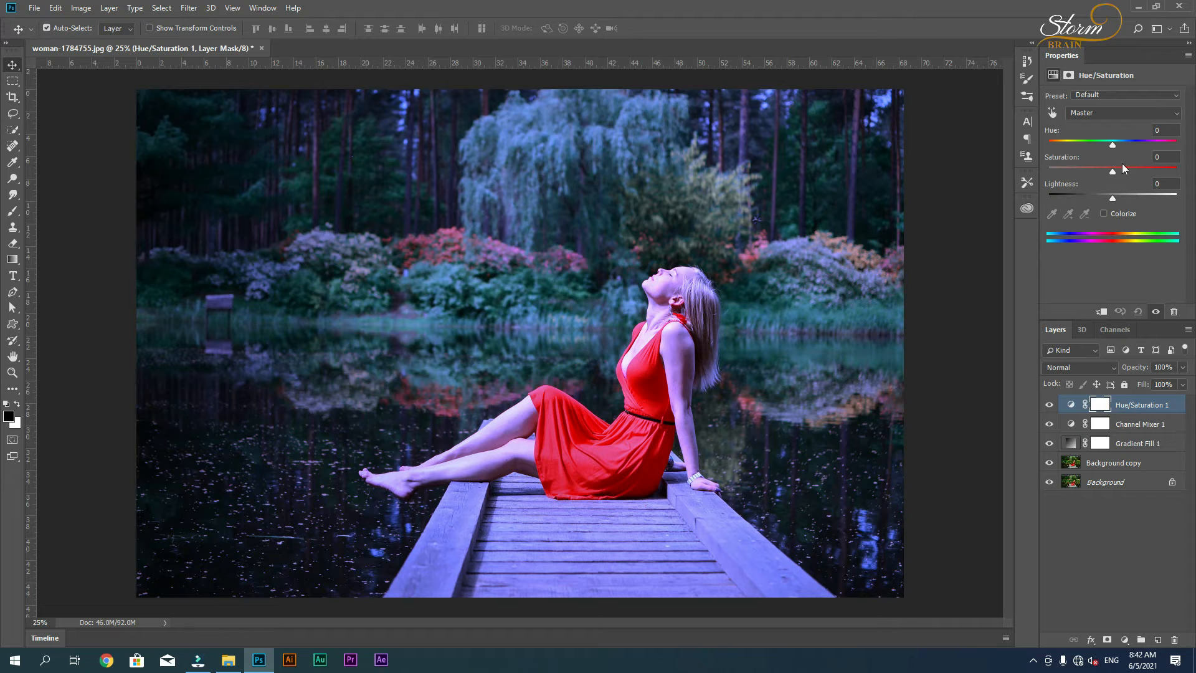
{"action": "left_click", "coordinate": [1112, 114]}
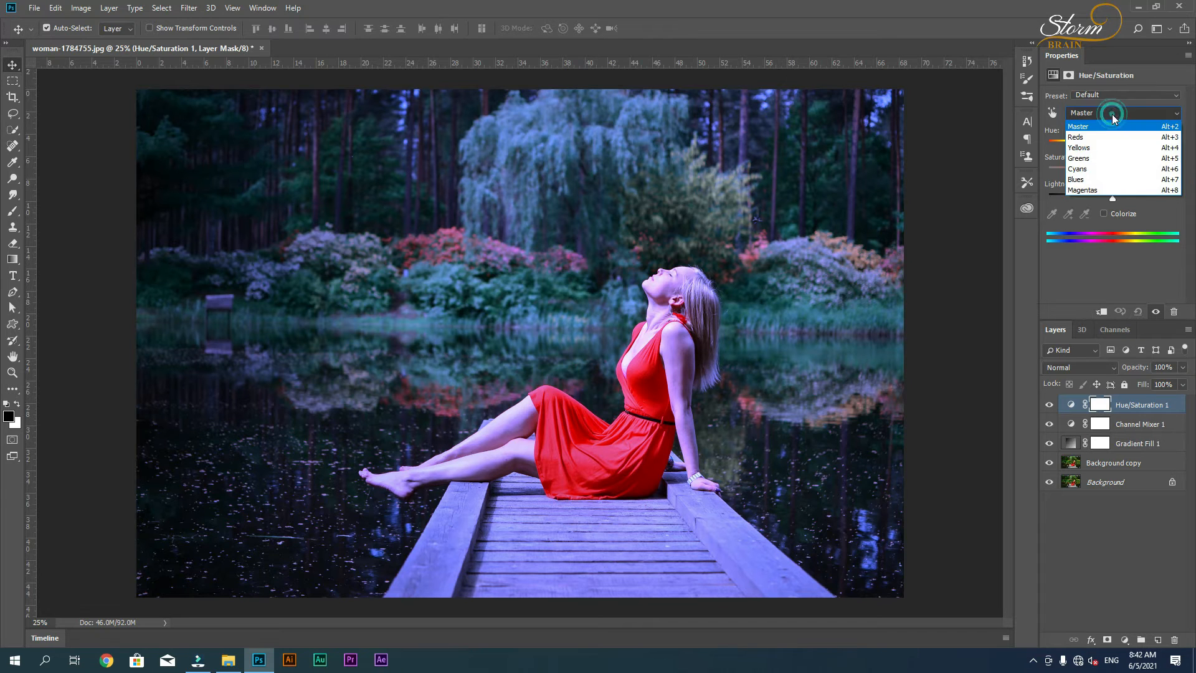
{"action": "left_click", "coordinate": [1114, 130]}
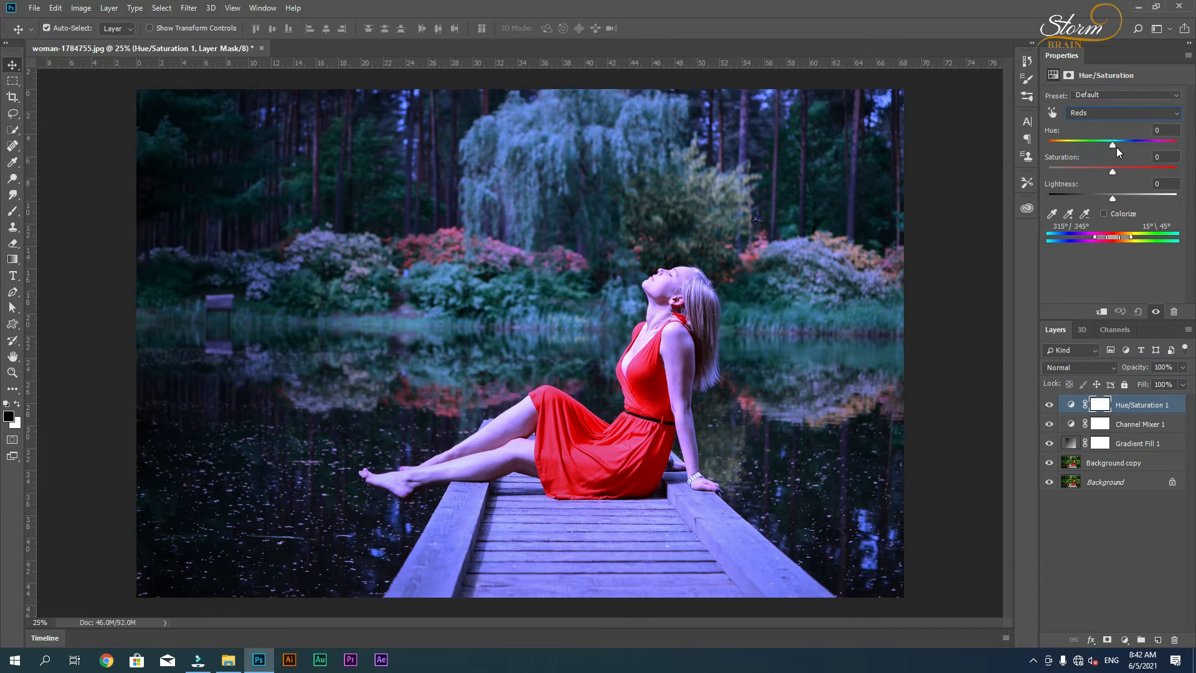
{"action": "left_click", "coordinate": [1169, 130]}
{"action": "type", "text": "15"}
{"action": "key", "text": "Return"}
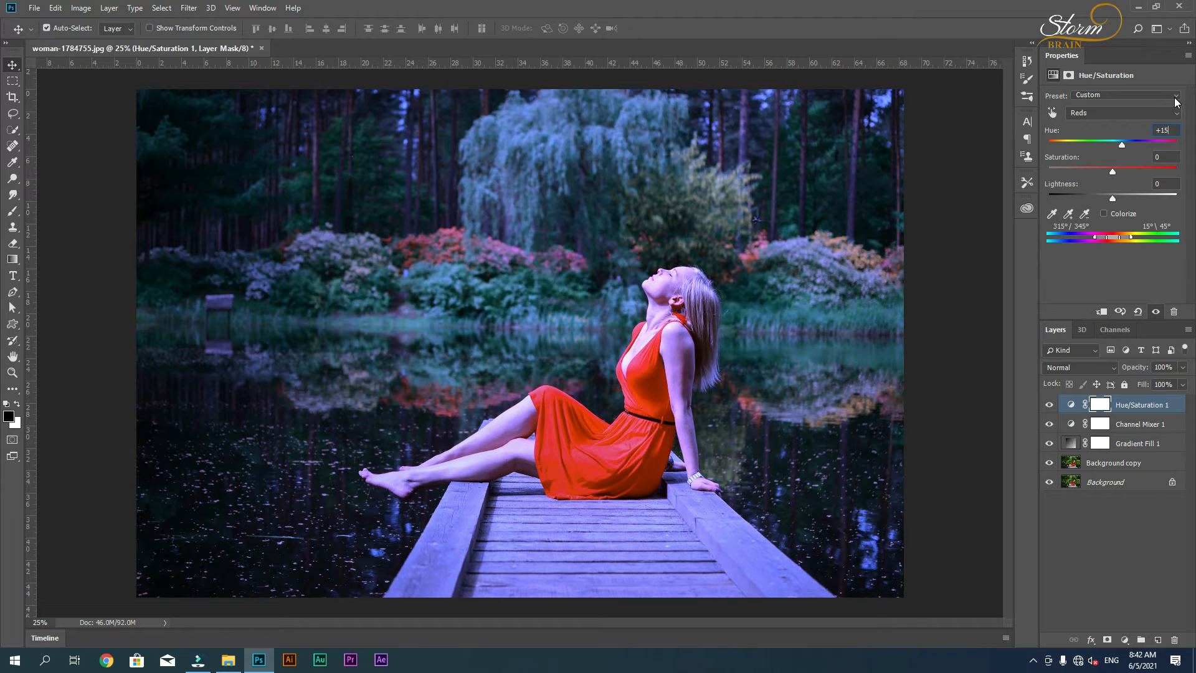
{"action": "key", "text": "Tab"}
{"action": "type", "text": "25"}
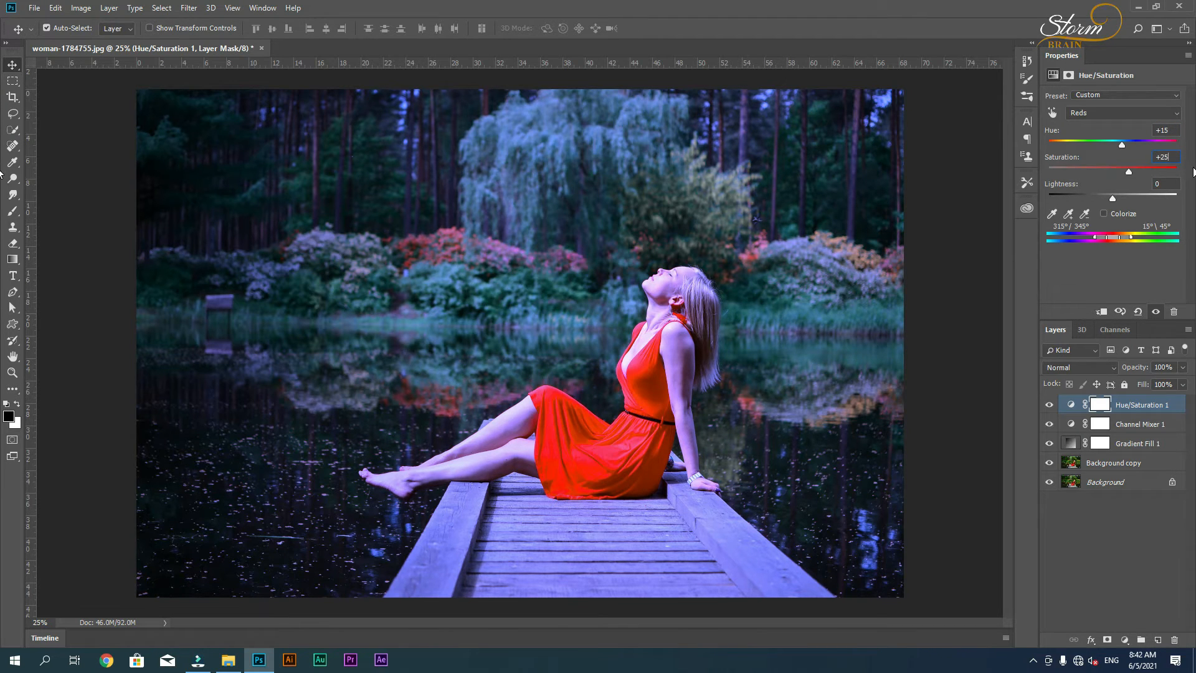
Set the hue of the Cyans to +30 in the Hue/Saturation adjustment
{"action": "left_click", "coordinate": [1071, 113]}
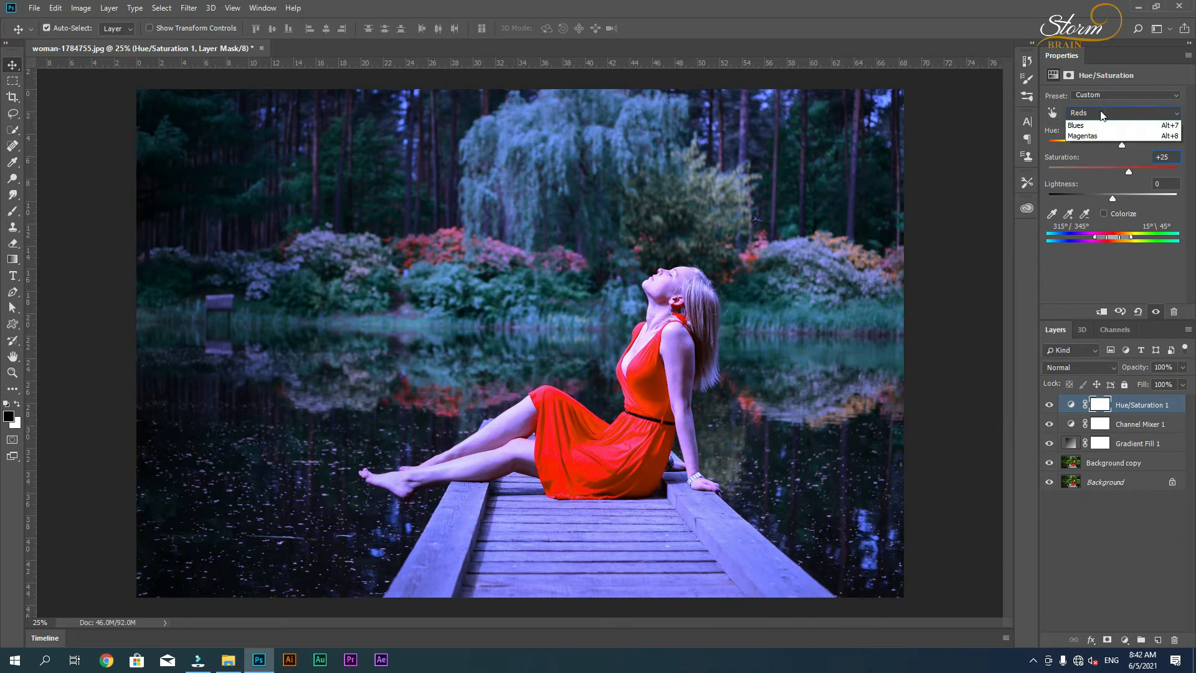
{"action": "left_click", "coordinate": [1155, 170]}
{"action": "left_click", "coordinate": [1166, 156]}
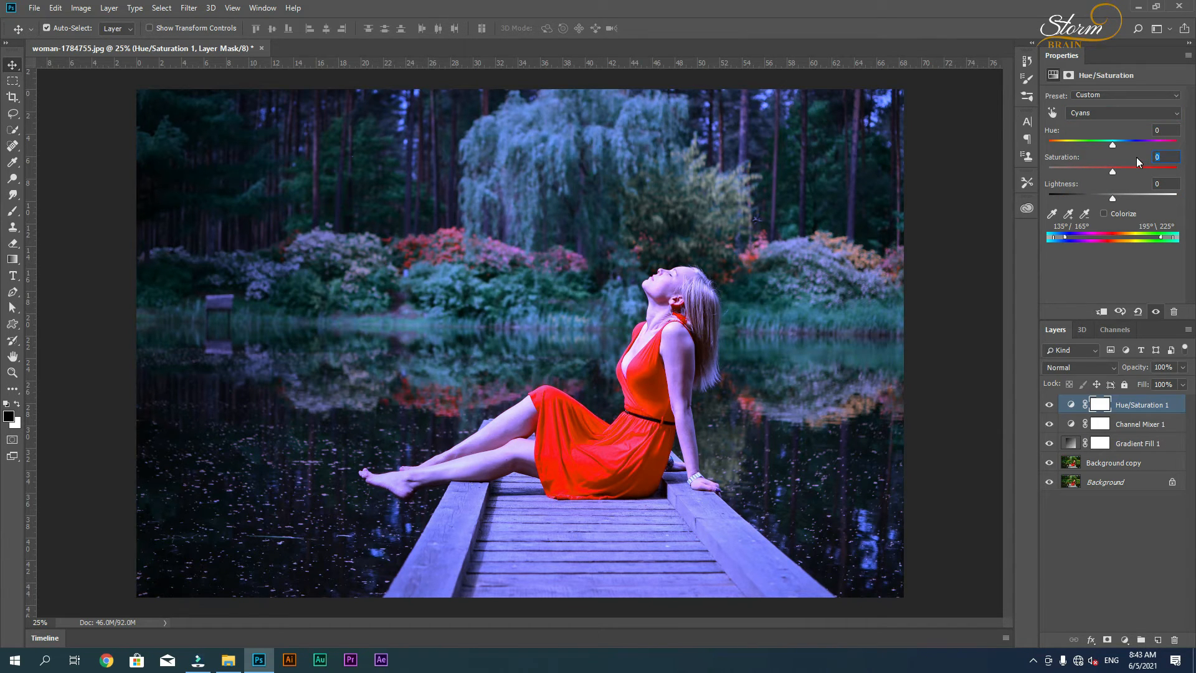
{"action": "left_click", "coordinate": [1170, 128]}
{"action": "type", "text": "30"}
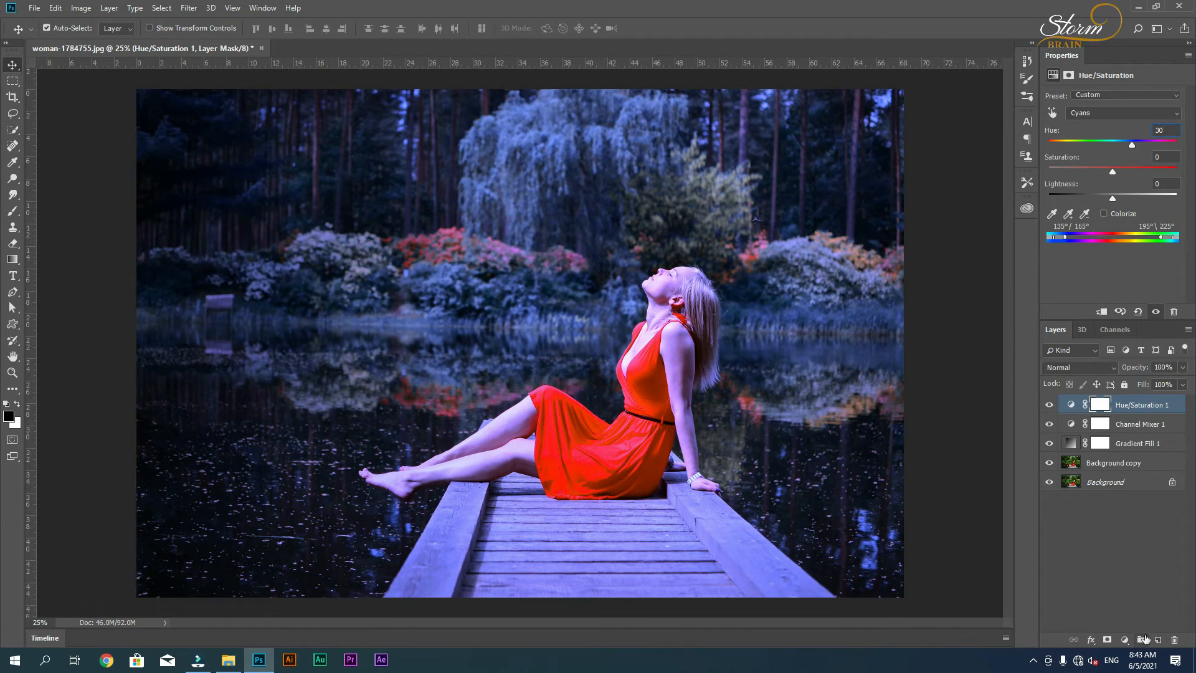
Add a Selective Color adjustment layer, adjust cyan in the Reds and set cyan in the Yellows to +100%
{"action": "left_click", "coordinate": [1125, 639]}
{"action": "left_click", "coordinate": [1123, 418]}
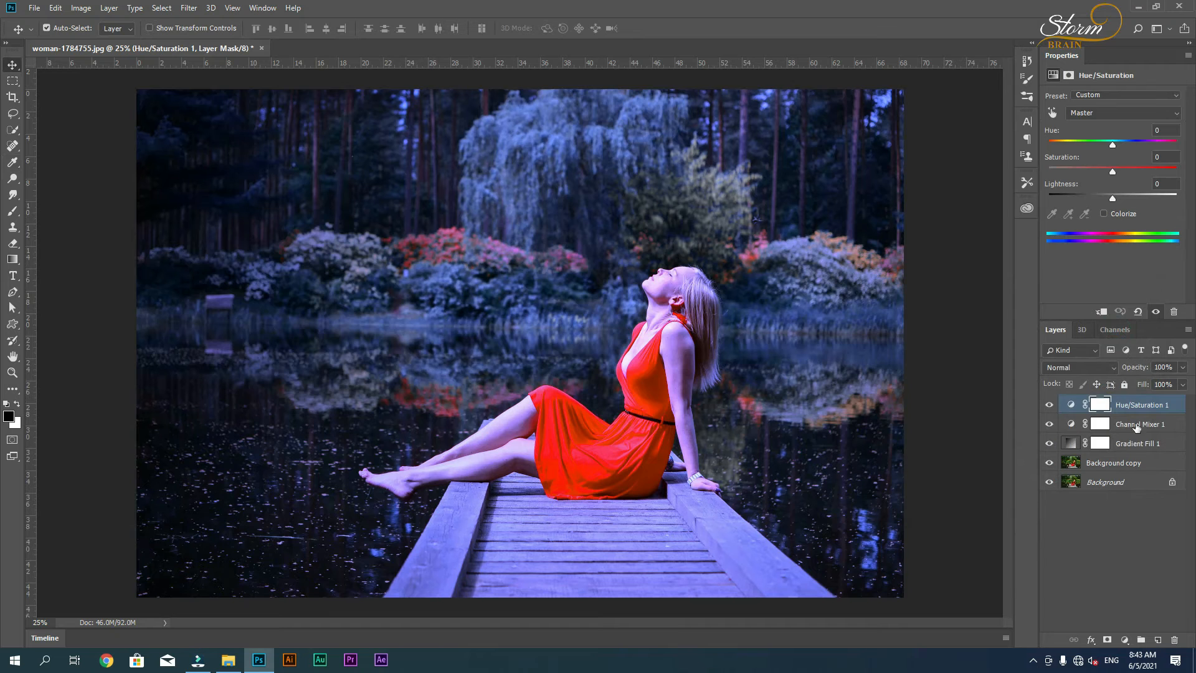
{"action": "left_click", "coordinate": [1124, 640]}
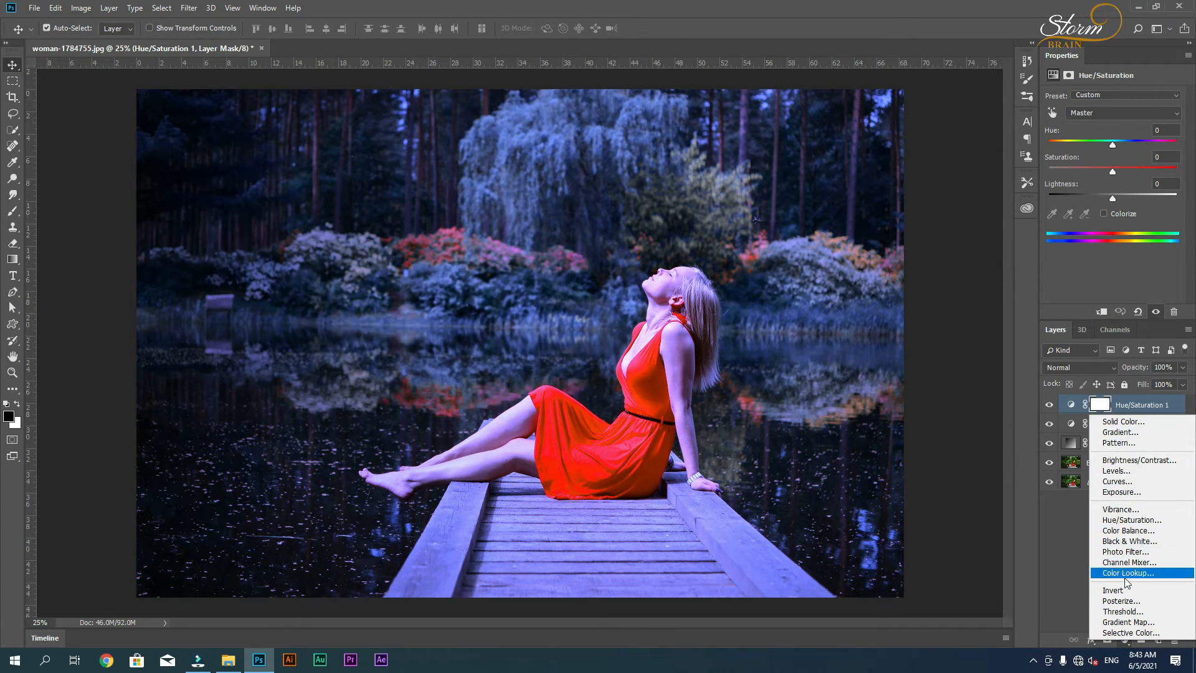
{"action": "left_click", "coordinate": [1128, 632]}
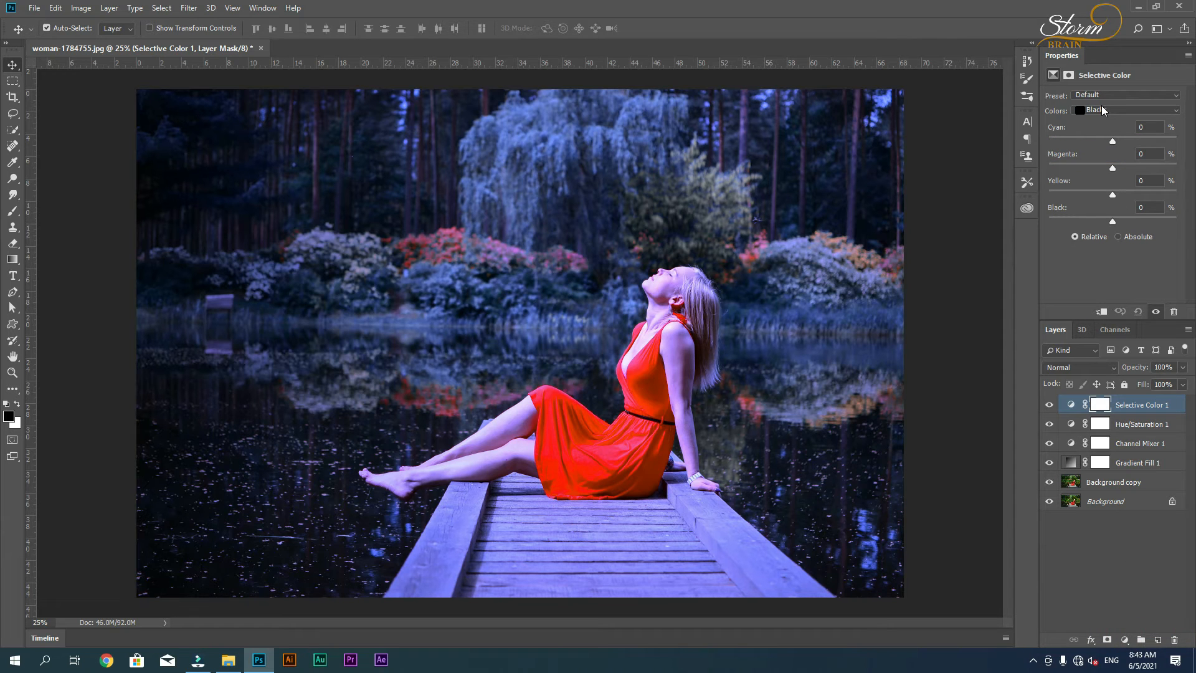
{"action": "left_click", "coordinate": [1101, 108]}
{"action": "left_click", "coordinate": [1099, 125]}
{"action": "left_click", "coordinate": [1147, 127]}
{"action": "left_click_drag", "start_coordinate": [1112, 141], "coordinate": [1127, 143]}
{"action": "left_click", "coordinate": [1114, 111]}
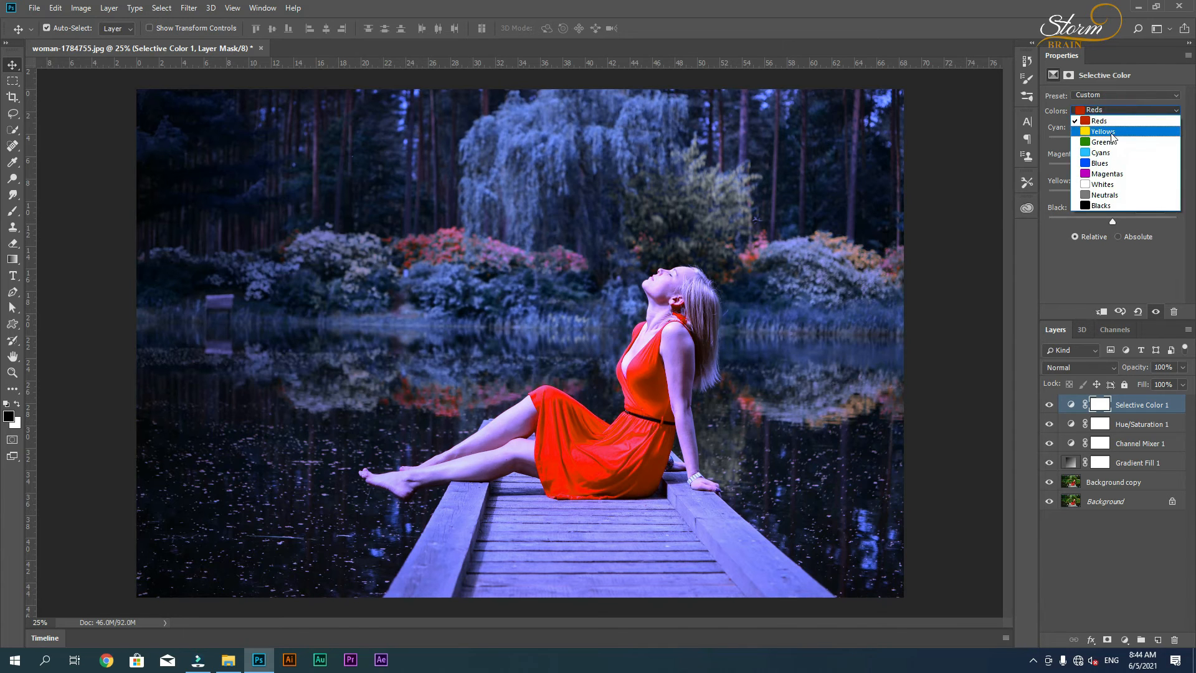
{"action": "left_click", "coordinate": [1115, 121]}
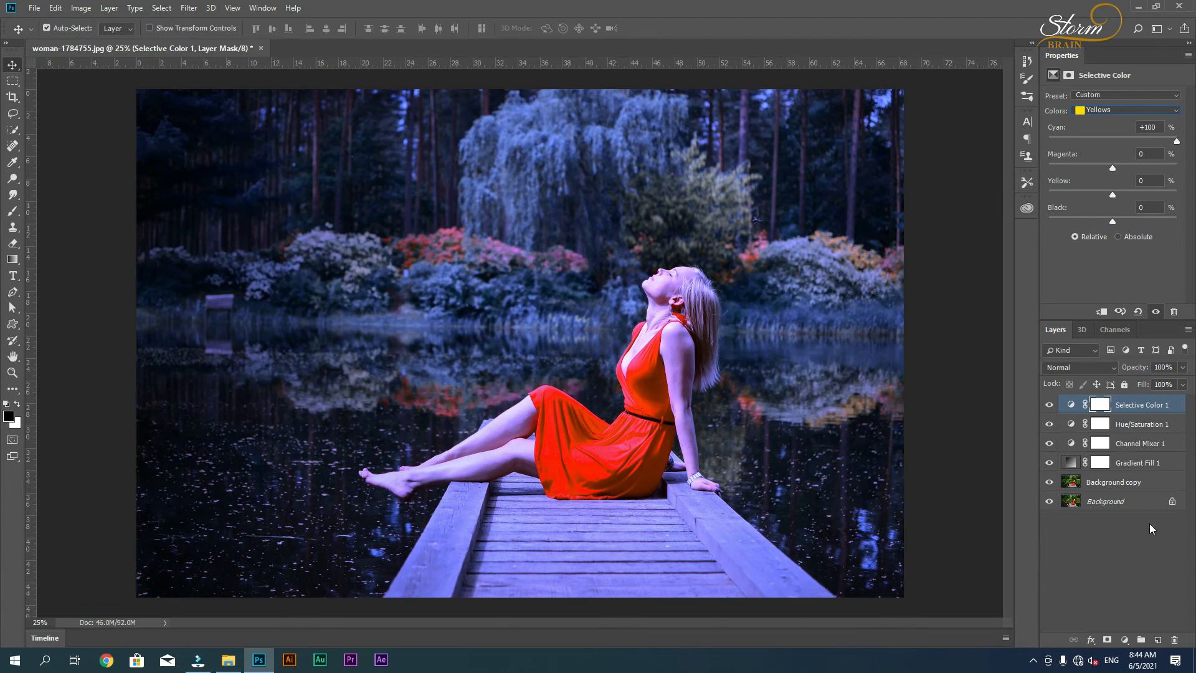
Add a Brightness/Contrast adjustment layer with brightness 23 and contrast 10
{"action": "left_click", "coordinate": [1123, 641]}
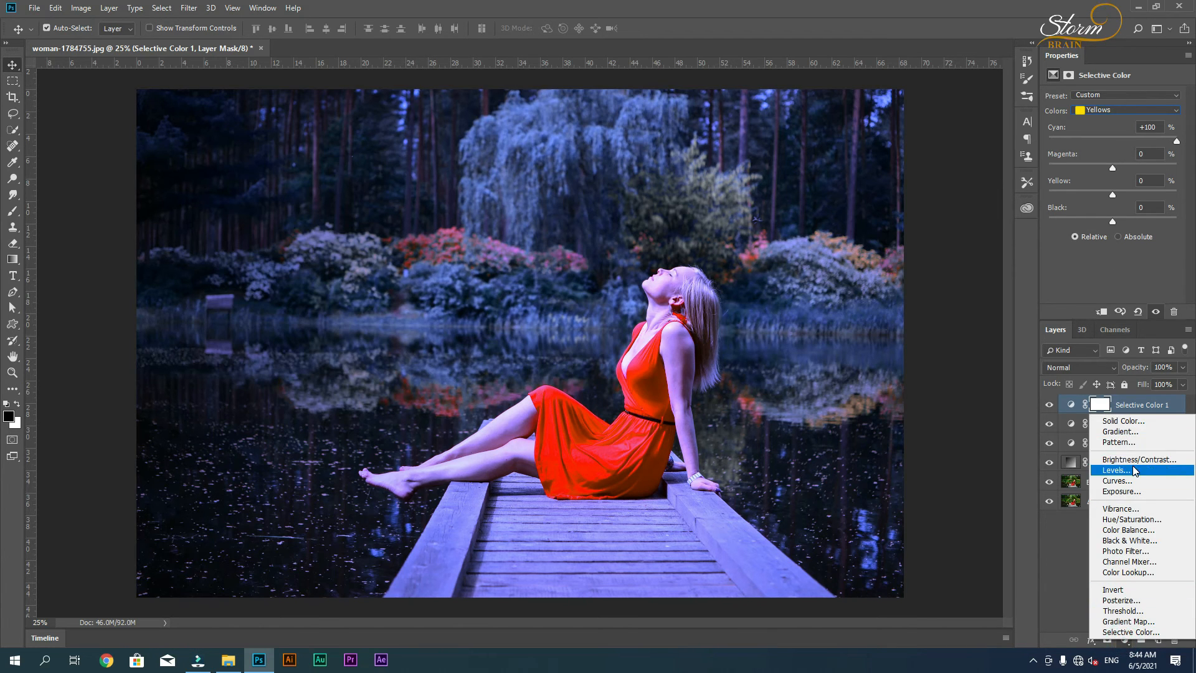
{"action": "left_click", "coordinate": [1134, 462]}
{"action": "left_click", "coordinate": [1111, 131]}
{"action": "left_click_drag", "start_coordinate": [1111, 131], "coordinate": [1141, 142]}
{"action": "left_click", "coordinate": [1164, 116]}
{"action": "type", "text": "55"}
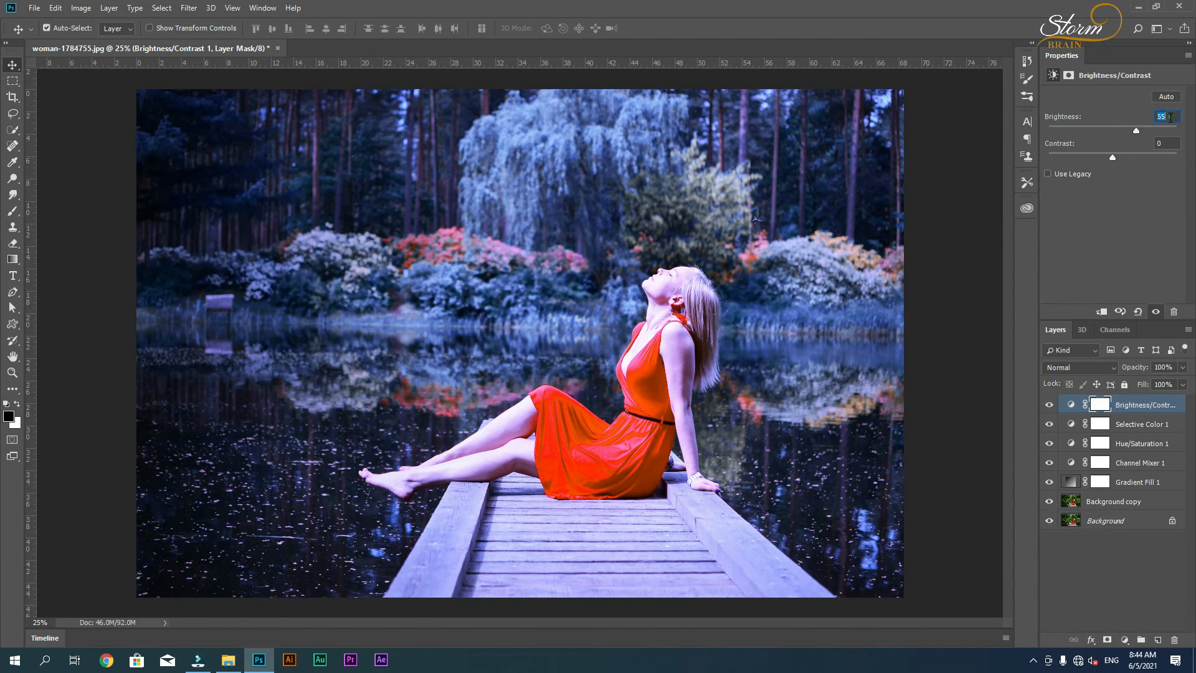
{"action": "left_click", "coordinate": [1167, 97]}
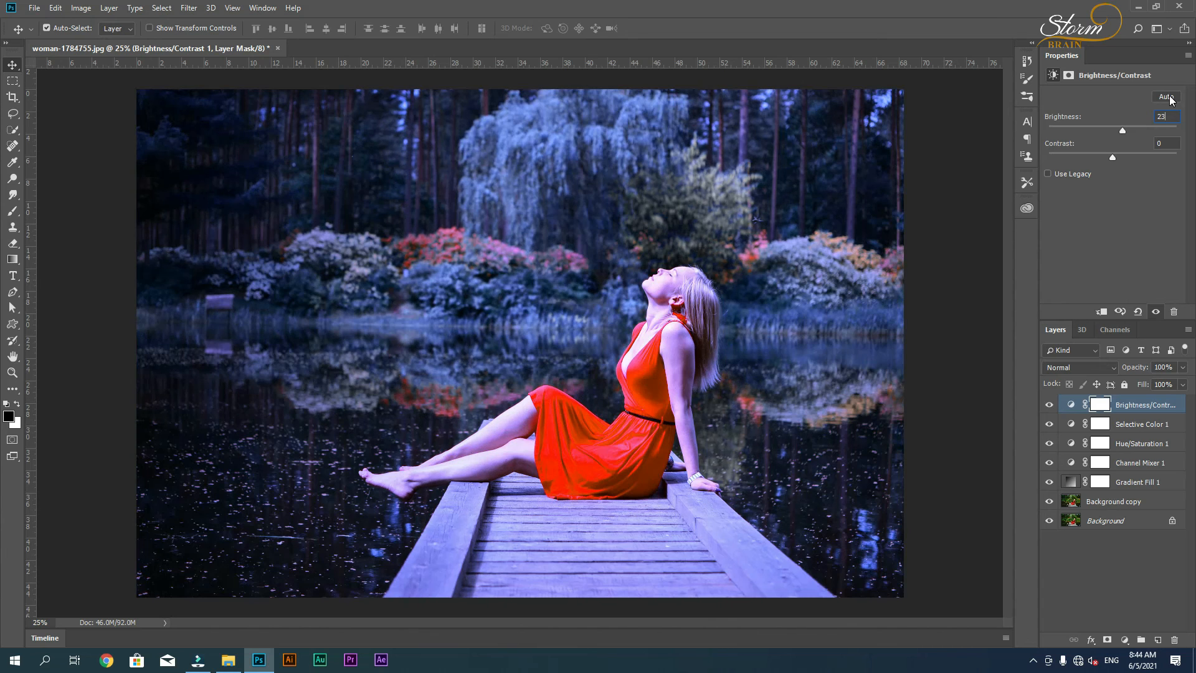
{"action": "left_click", "coordinate": [1164, 145]}
{"action": "type", "text": "10"}
{"action": "left_click", "coordinate": [1108, 581]}
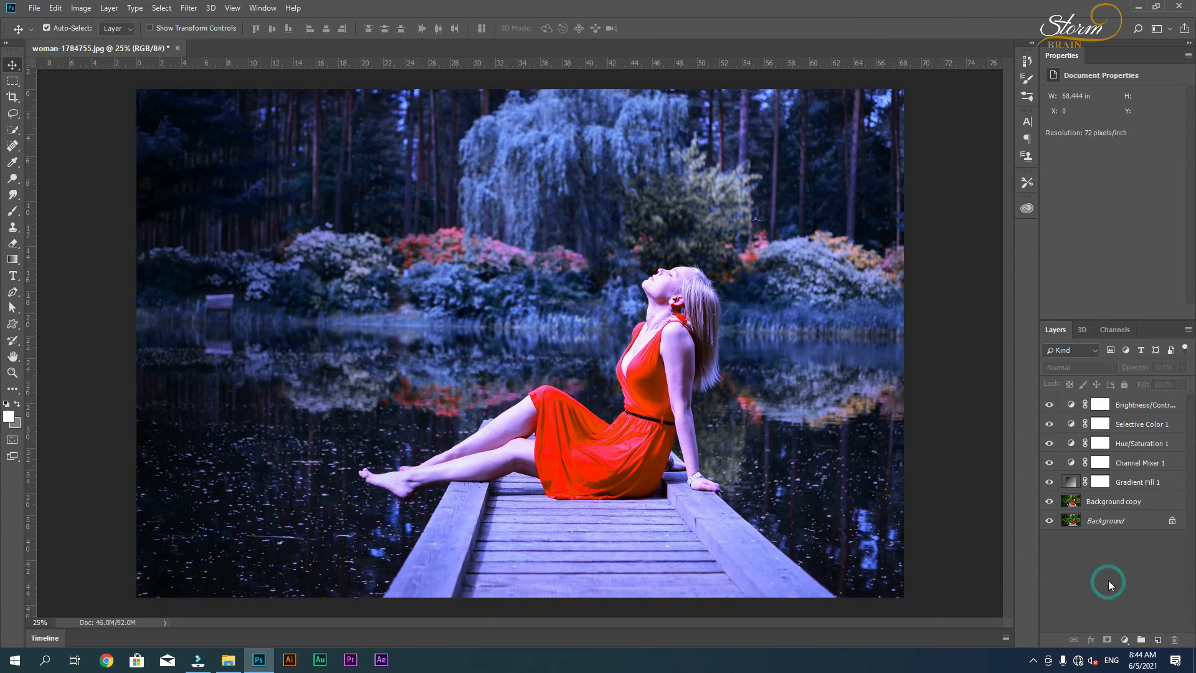
Set the blend mode of the Selective Color adjustment layer to Lighten and review its Yellows settings
{"action": "left_click", "coordinate": [1100, 406]}
{"action": "left_click", "coordinate": [1099, 445]}
{"action": "left_click", "coordinate": [1100, 424]}
{"action": "left_click", "coordinate": [1100, 445]}
{"action": "left_click", "coordinate": [1099, 463]}
{"action": "left_click", "coordinate": [1099, 445]}
{"action": "left_click", "coordinate": [1100, 424]}
{"action": "left_click", "coordinate": [1080, 368]}
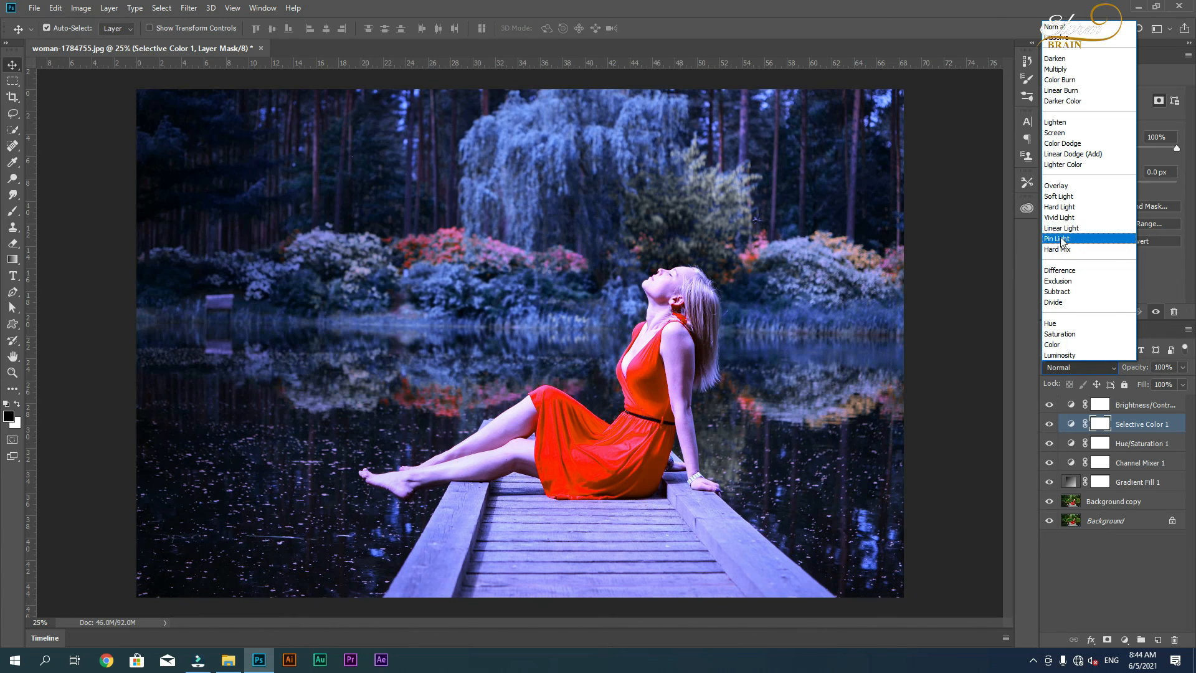
{"action": "left_click", "coordinate": [1057, 125]}
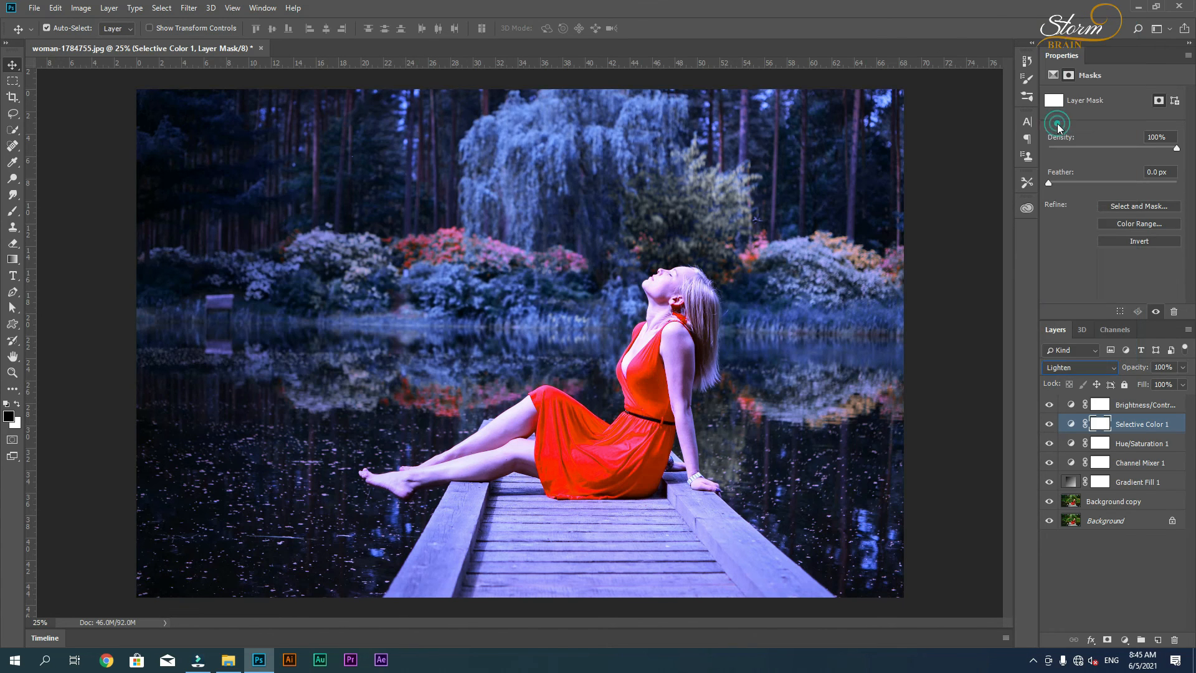
{"action": "left_click", "coordinate": [1071, 423]}
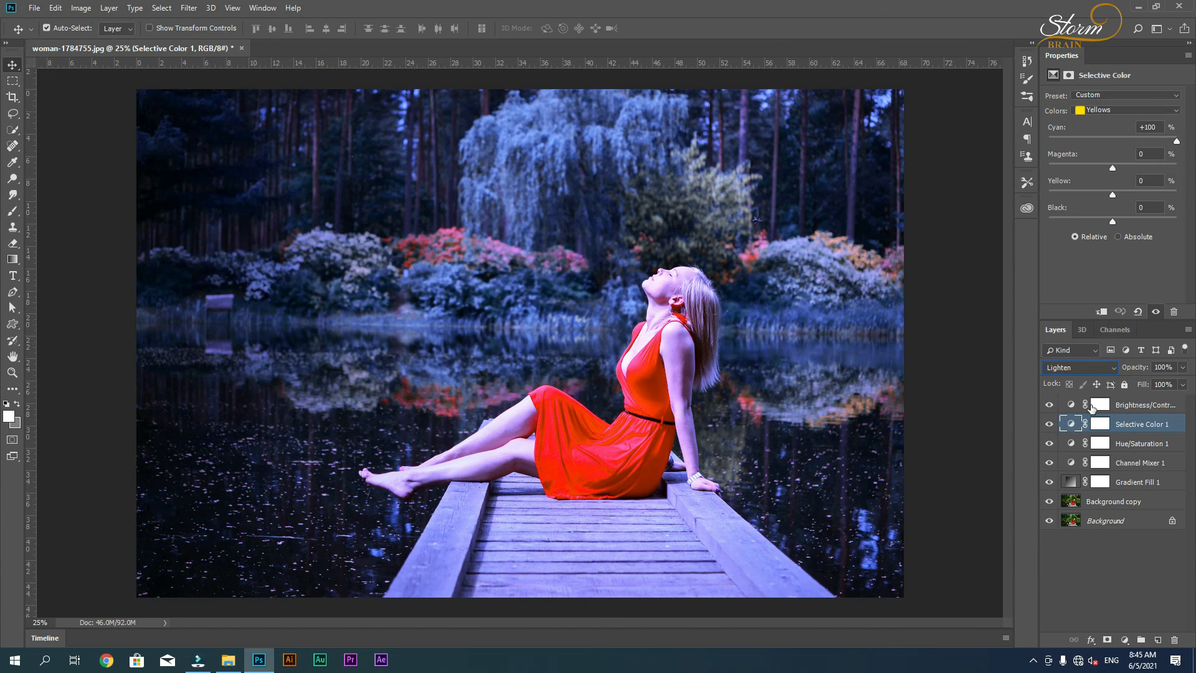
{"action": "left_click", "coordinate": [1116, 562]}
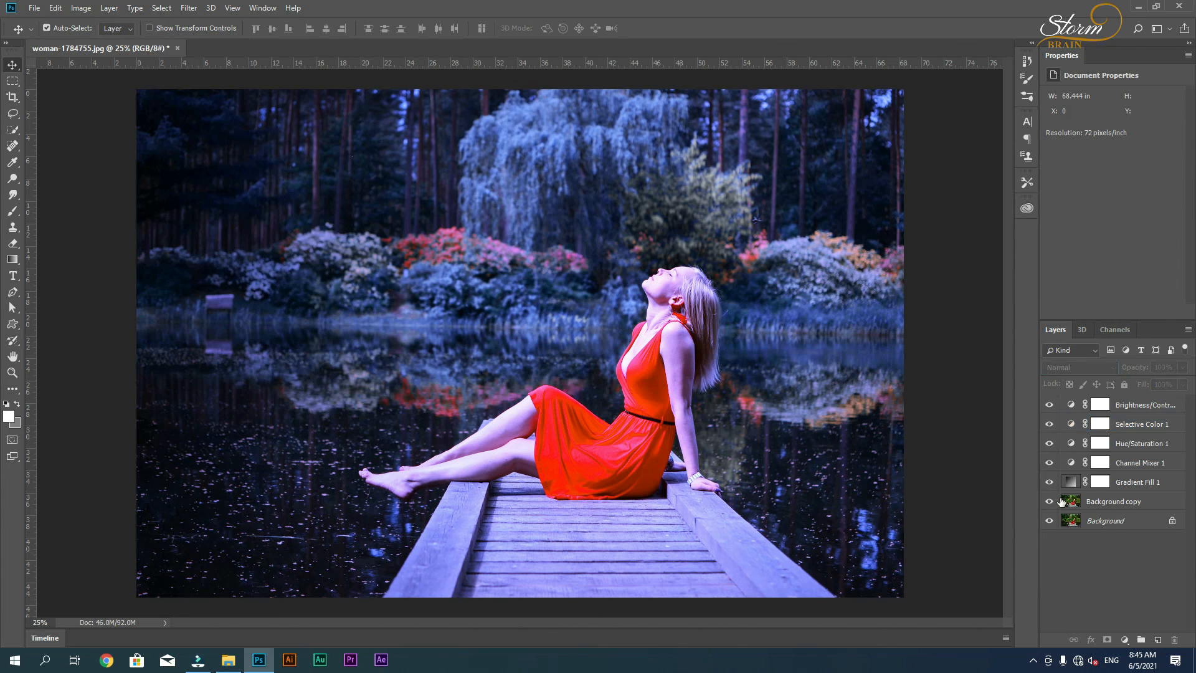
Group the background copy, the gradient fill and all adjustment layers above the locked background layer
{"action": "left_click", "coordinate": [1111, 507]}
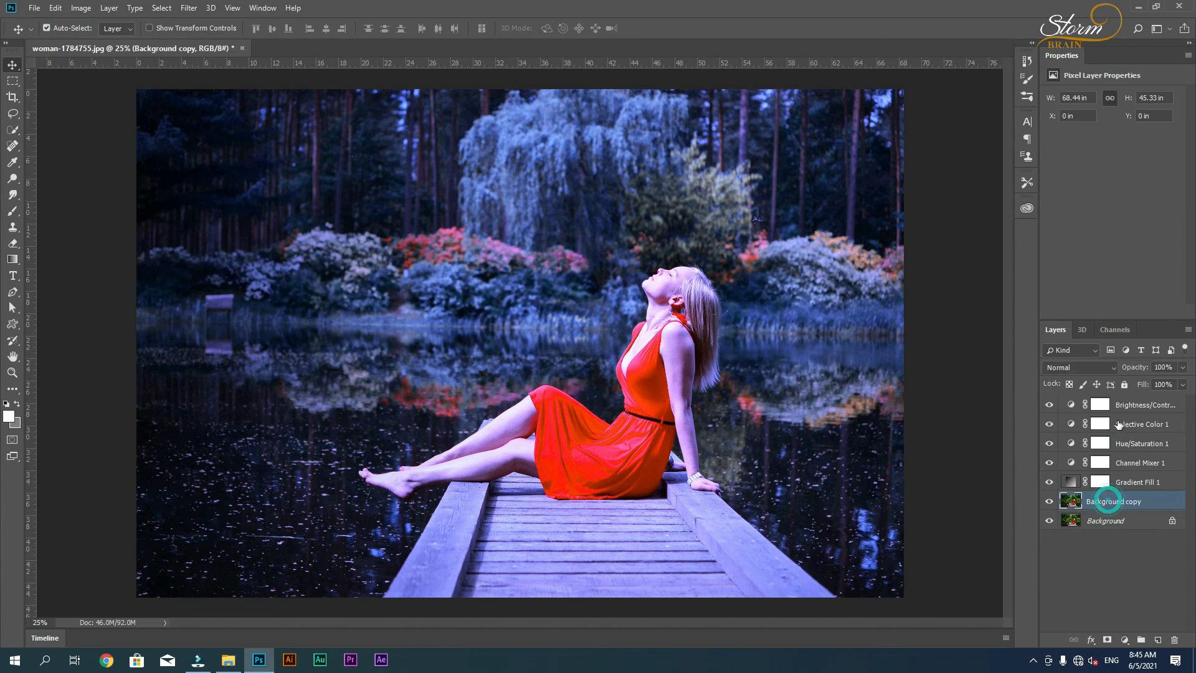
{"action": "left_click", "coordinate": [1119, 406], "text": "shift"}
{"action": "left_click_drag", "start_coordinate": [1119, 406], "coordinate": [1142, 639]}
Toggle the visibility of the layer group to compare the original photo with the color-graded version
{"action": "left_click", "coordinate": [1050, 404]}
{"action": "left_click", "coordinate": [1050, 404]}
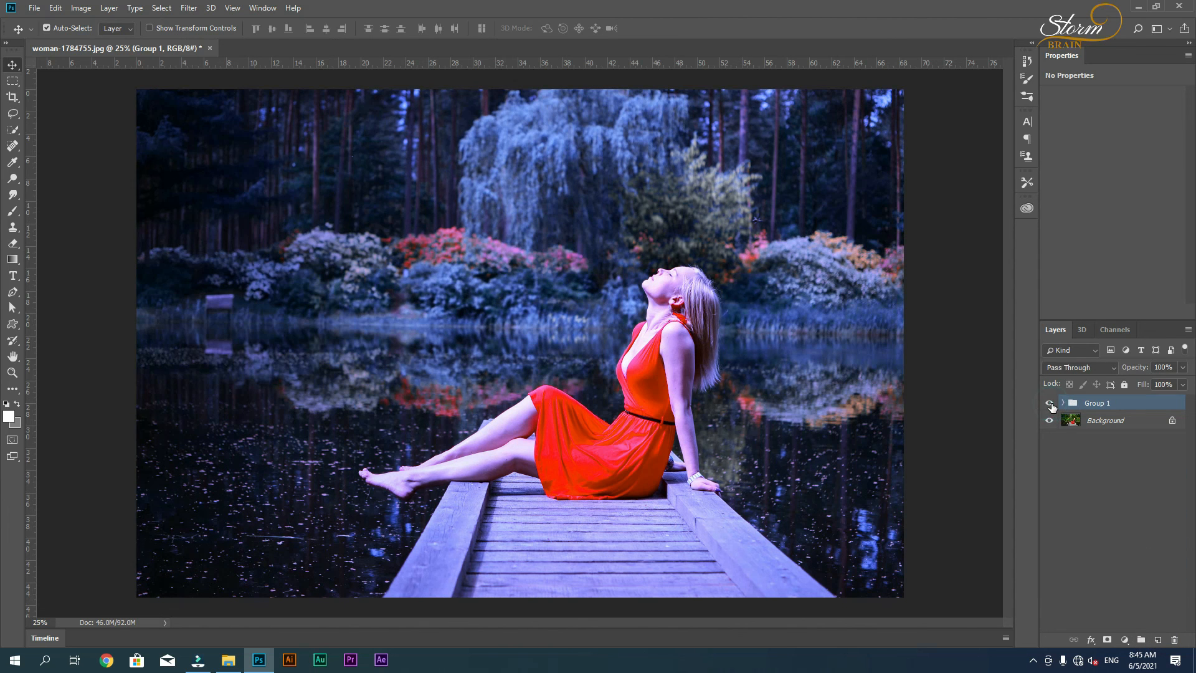
{"action": "left_click", "coordinate": [1050, 404]}
{"action": "left_click", "coordinate": [1051, 405]}
{"action": "left_click", "coordinate": [1050, 405]}
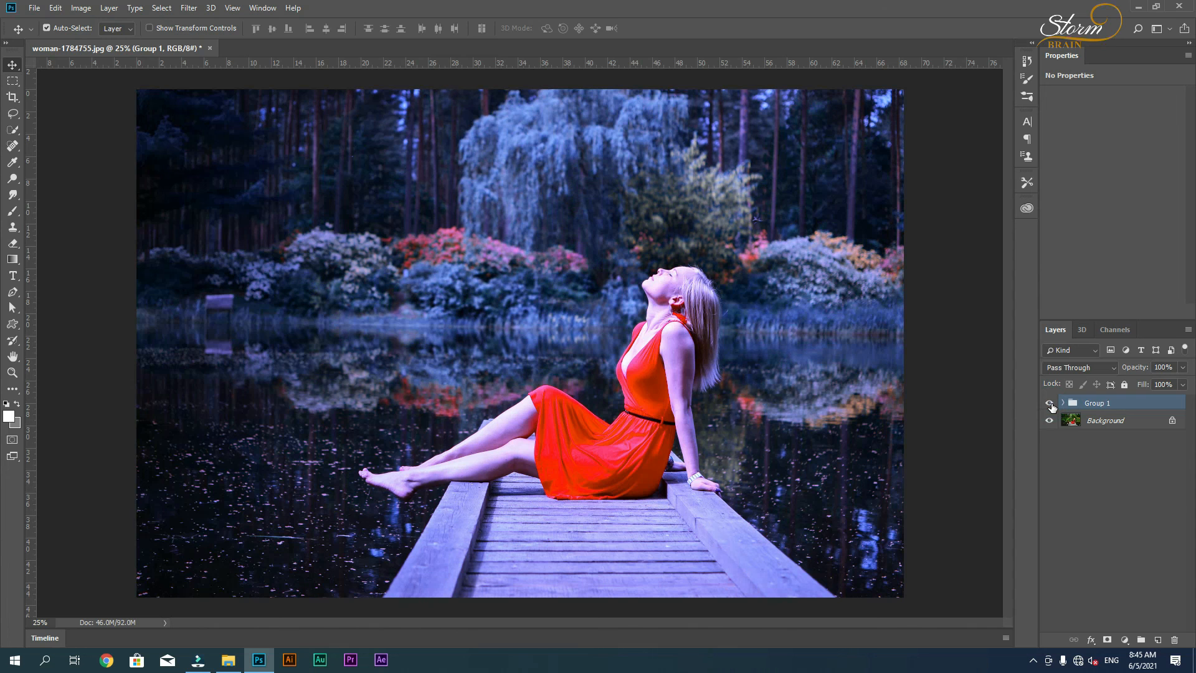